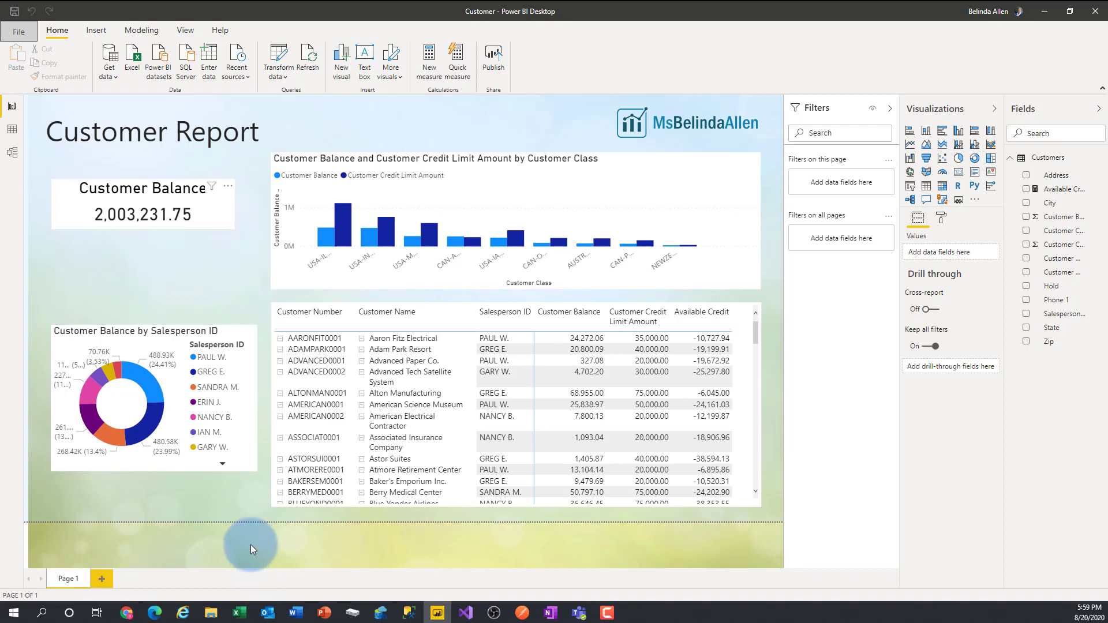
# Test cross-filtering by selecting Adam Park Resort, then clear the filter.
pyautogui.click(219, 220)
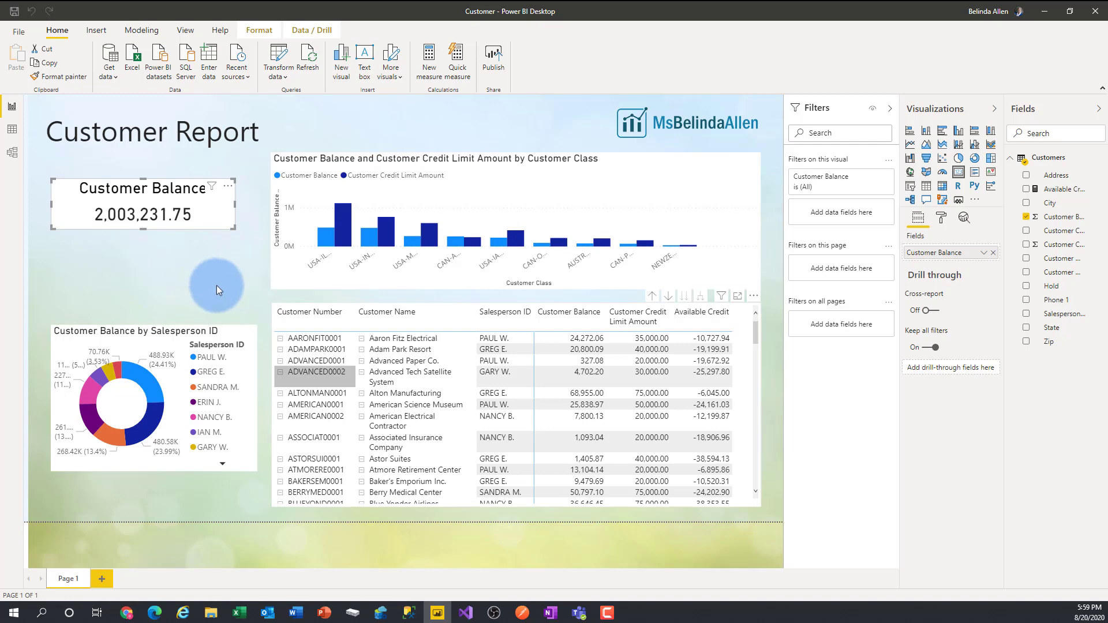
pyautogui.click(401, 350)
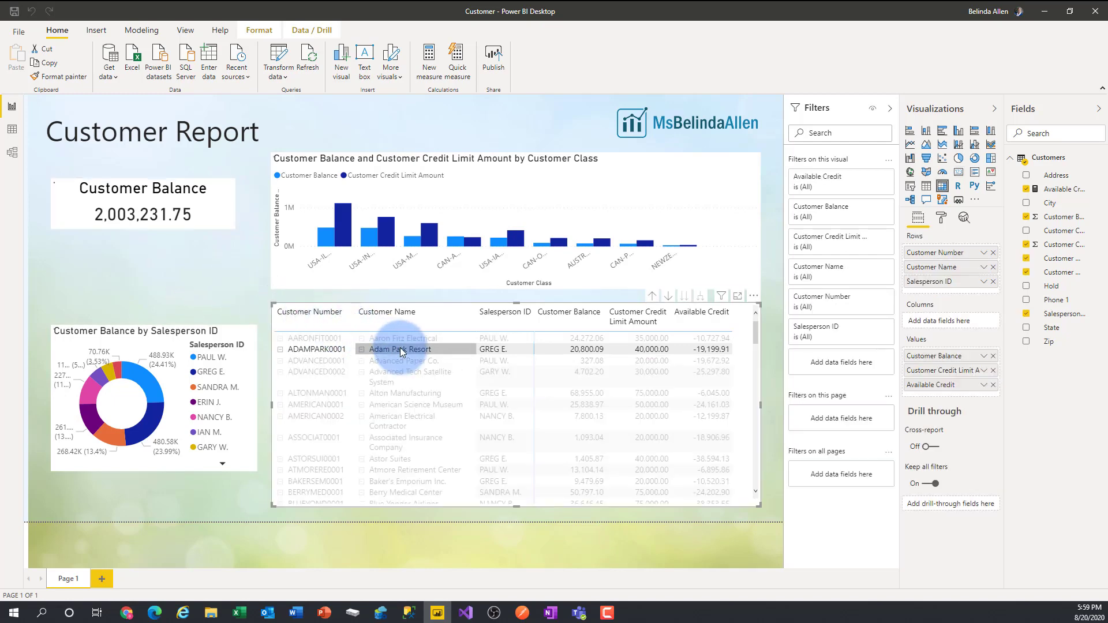
pyautogui.click(400, 349)
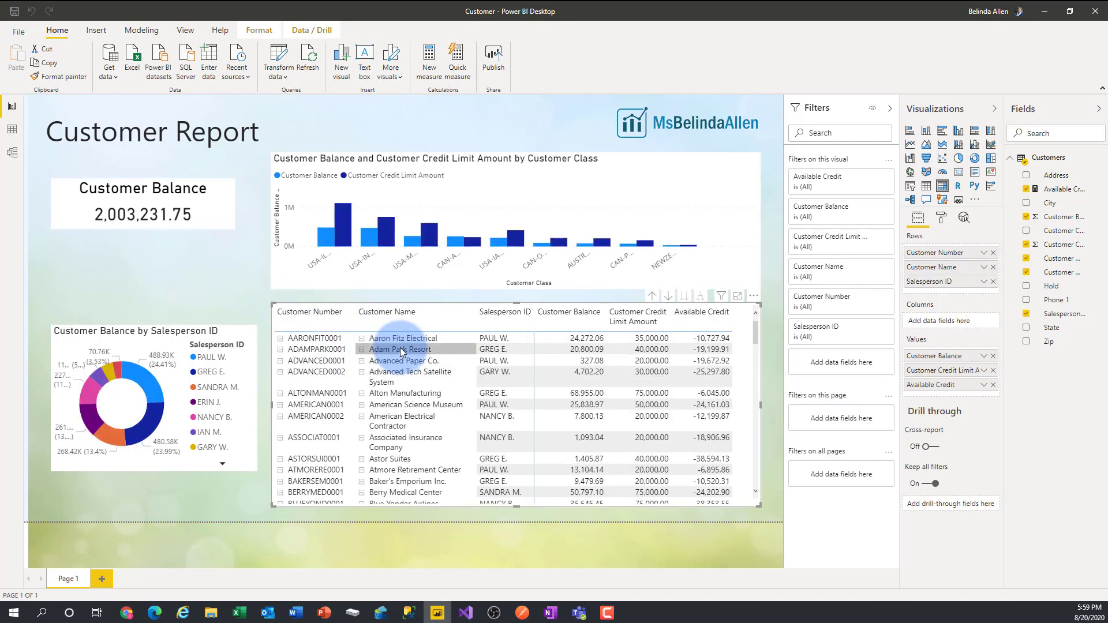
pyautogui.click(96, 265)
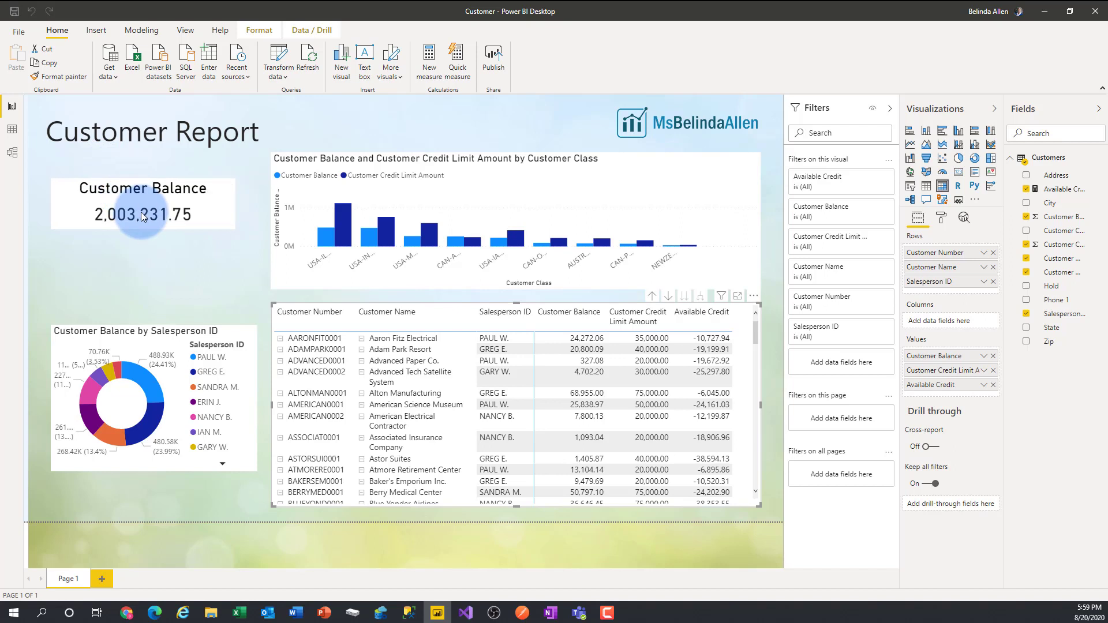
pyautogui.click(310, 130)
# Delete the Customer Report title and move the Customer Balance card to the page top.
pyautogui.click(196, 116)
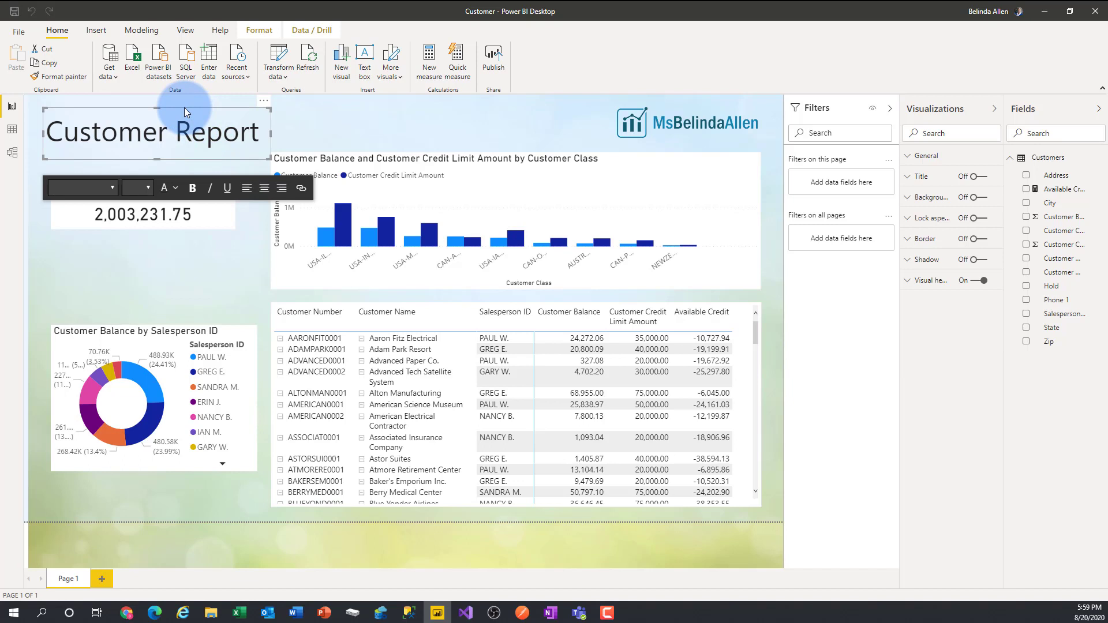
pyautogui.press('Delete')
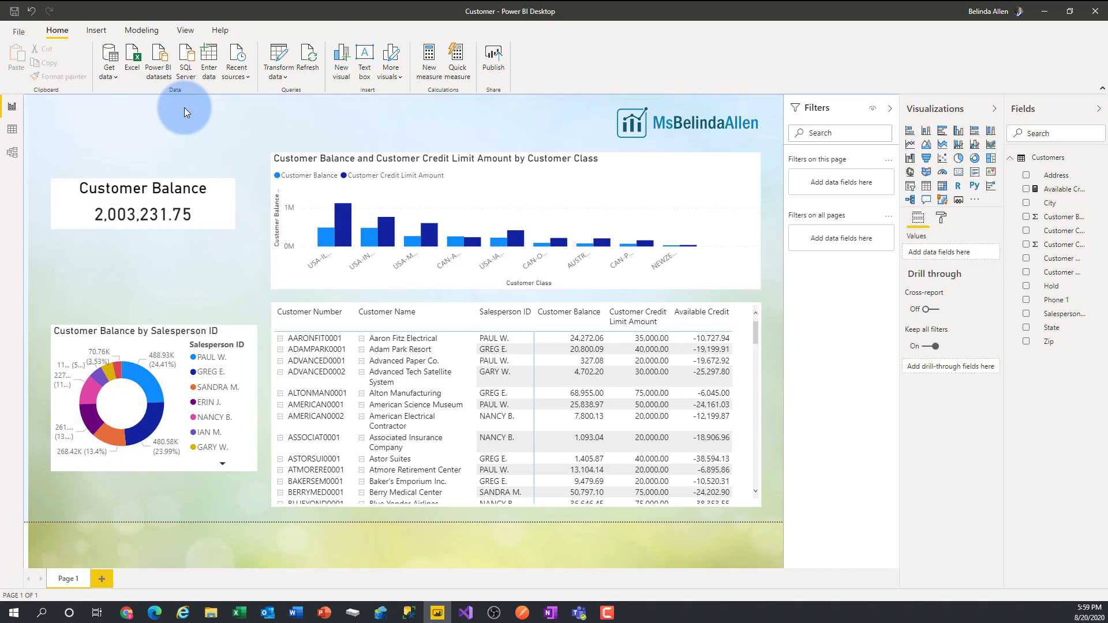
pyautogui.moveTo(152, 189); pyautogui.dragTo(151, 120)
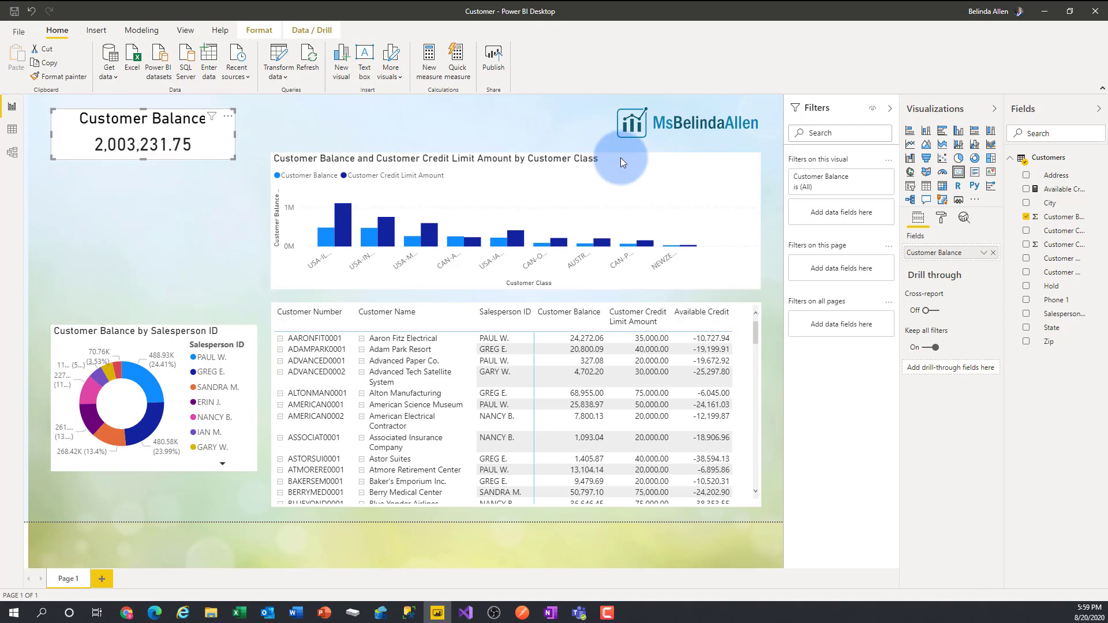
pyautogui.moveTo(619, 162); pyautogui.dragTo(619, 166)
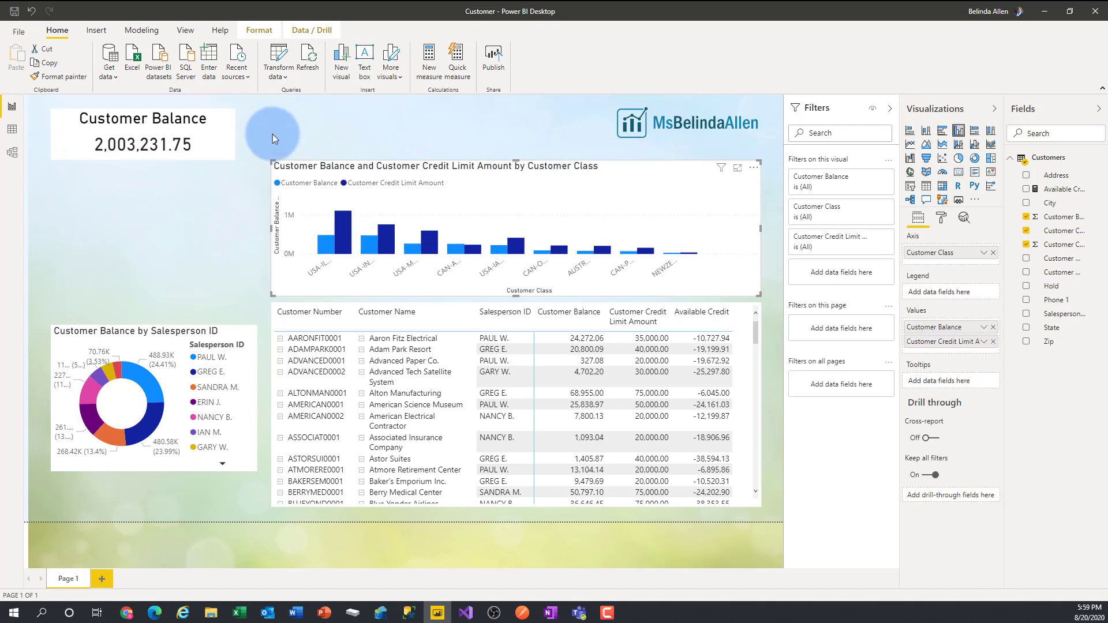
# Widen the Customer Balance card across the page and align it with the left edge.
pyautogui.click(231, 130)
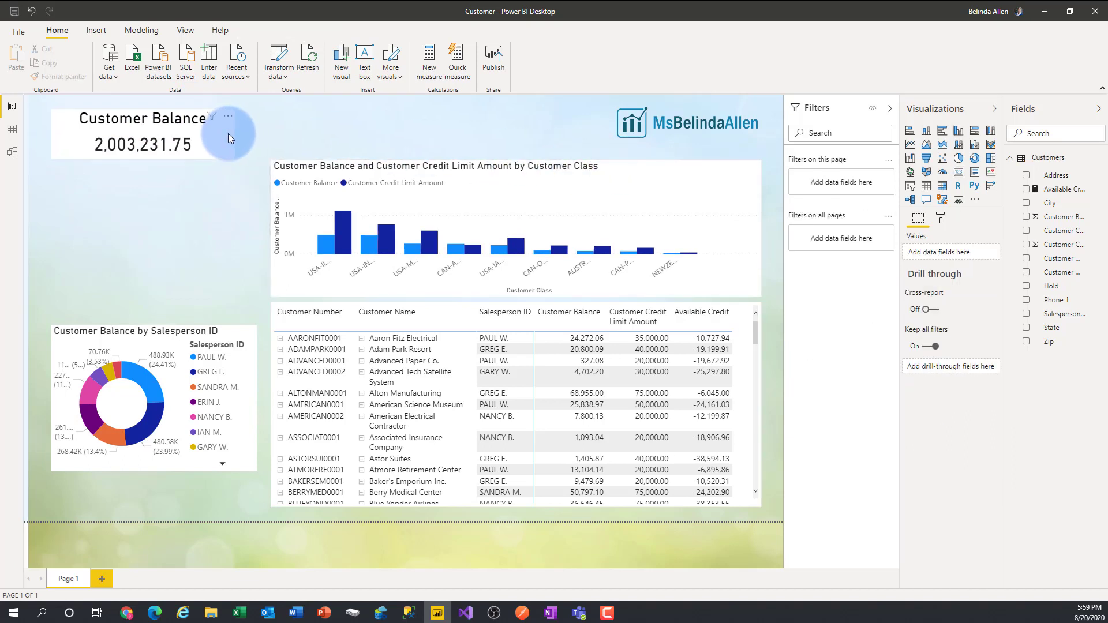
pyautogui.moveTo(235, 133); pyautogui.dragTo(606, 148)
pyautogui.moveTo(479, 128); pyautogui.dragTo(464, 119)
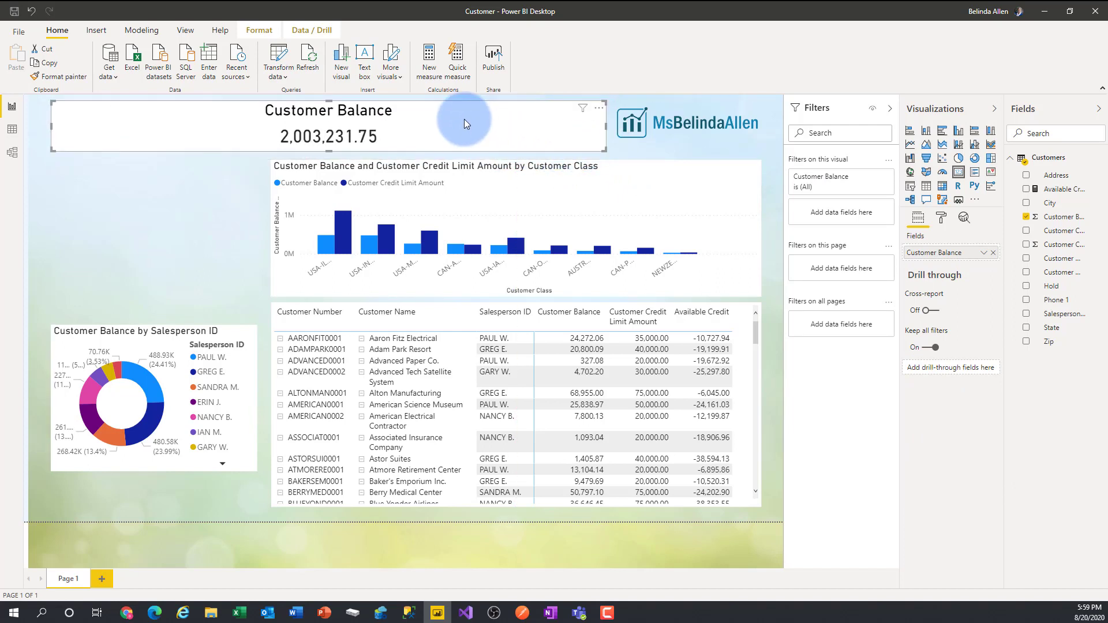
pyautogui.moveTo(99, 123); pyautogui.dragTo(92, 122)
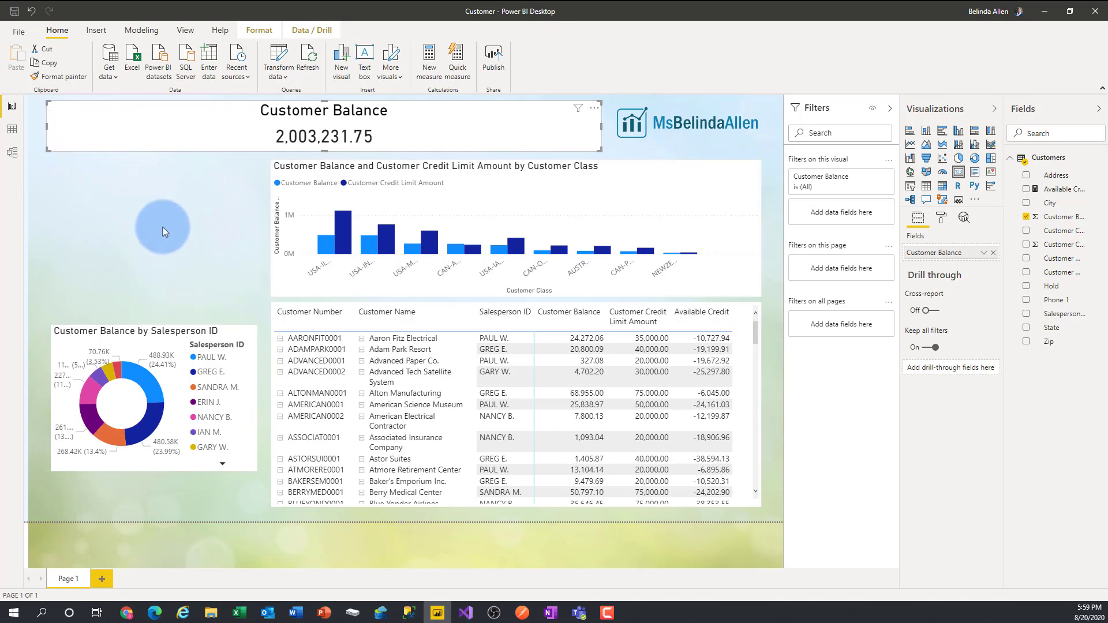
pyautogui.click(179, 241)
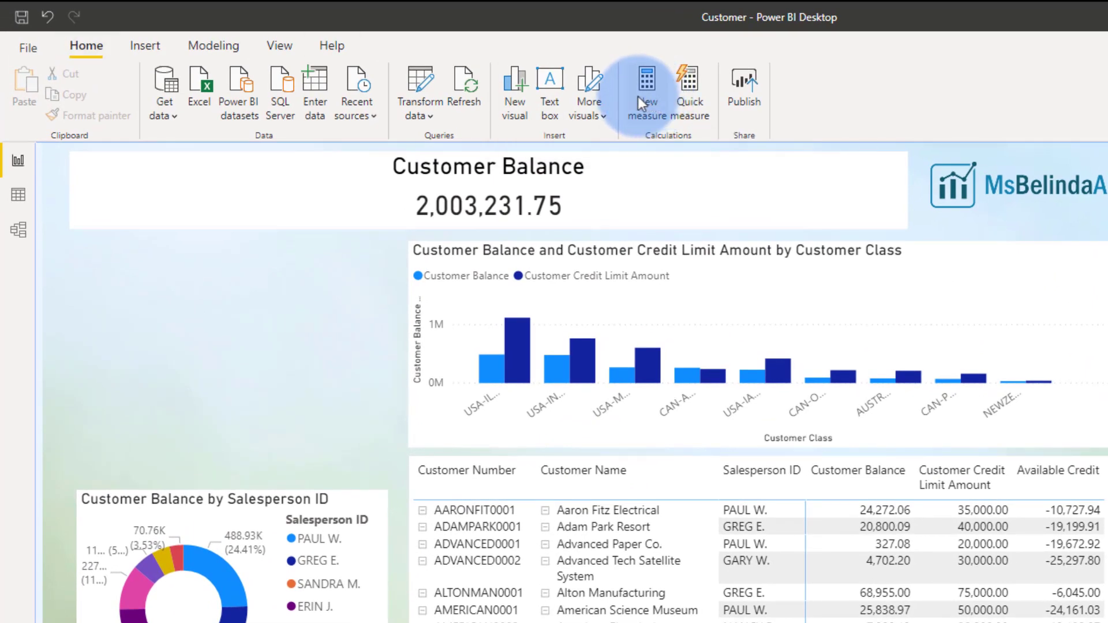
# Create a new measure named Report title whose formula begins with "Customer Report - Balance: ".
pyautogui.click(639, 96)
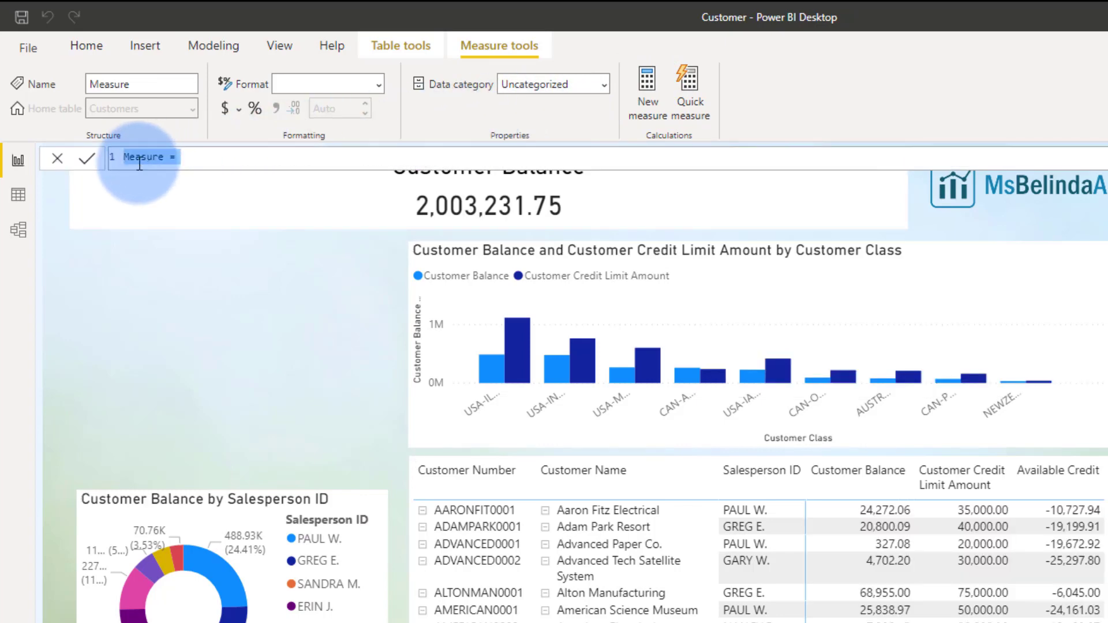
pyautogui.hotkey('shift', 'Left')
pyautogui.hotkey('shift', 'Left')
pyautogui.hotkey('shift', 'Left')
pyautogui.write('Recort title')
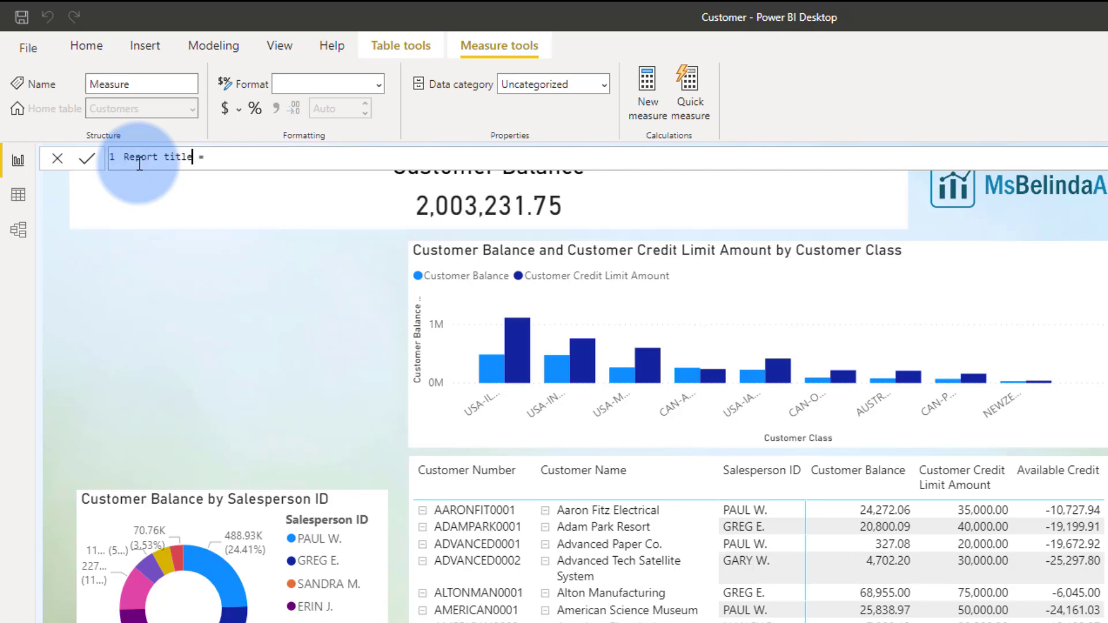
pyautogui.click(283, 156)
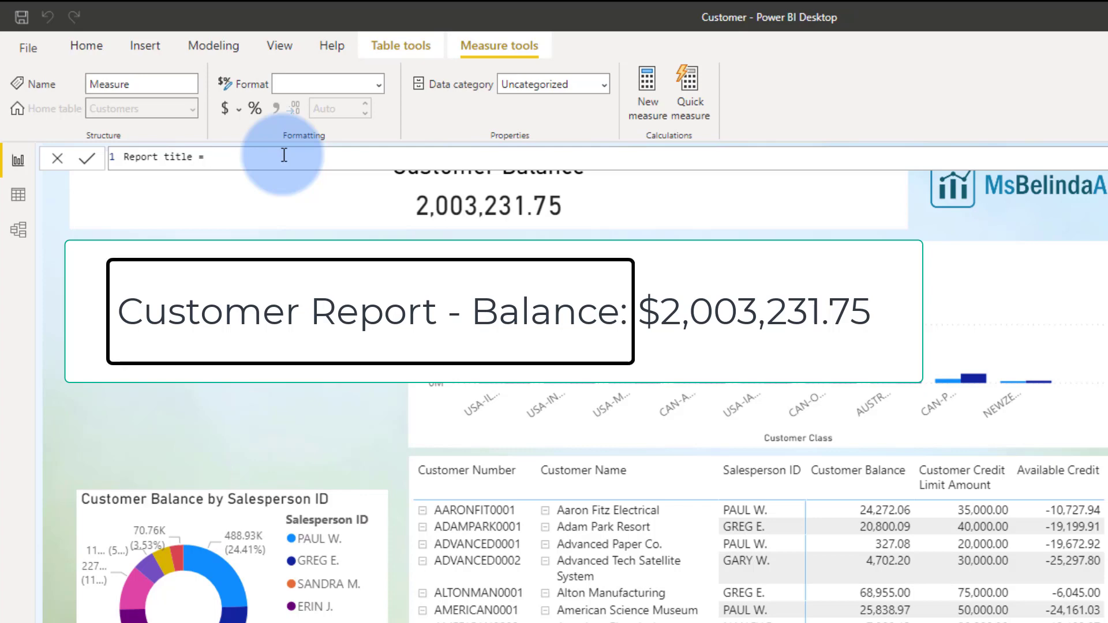
pyautogui.write('"')
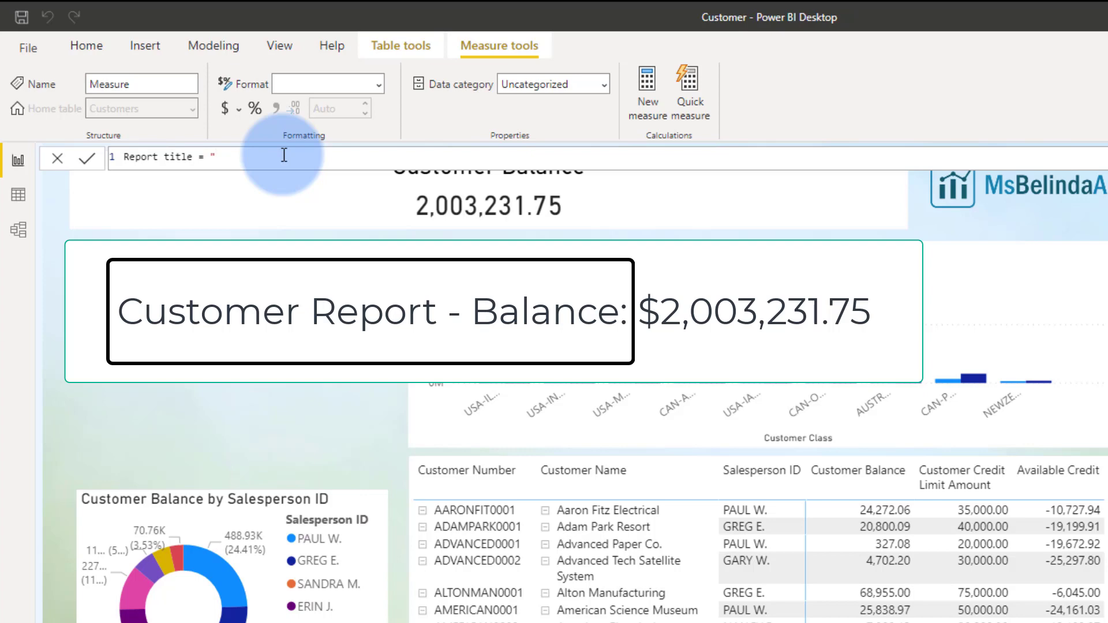
pyautogui.write('Customer Report - Balance:')
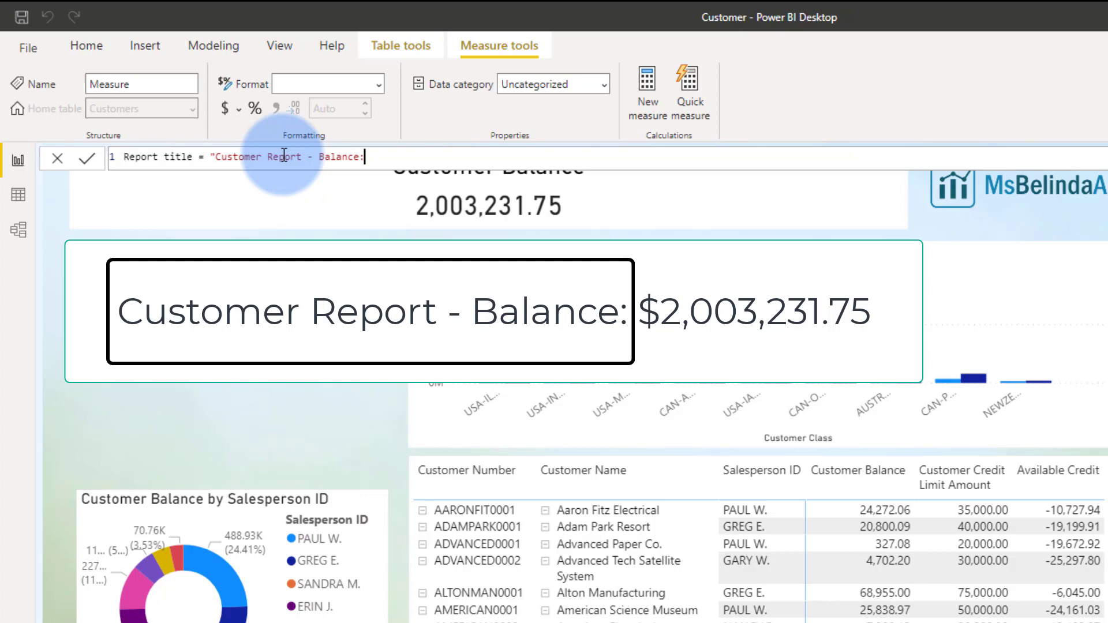
pyautogui.write(' "')
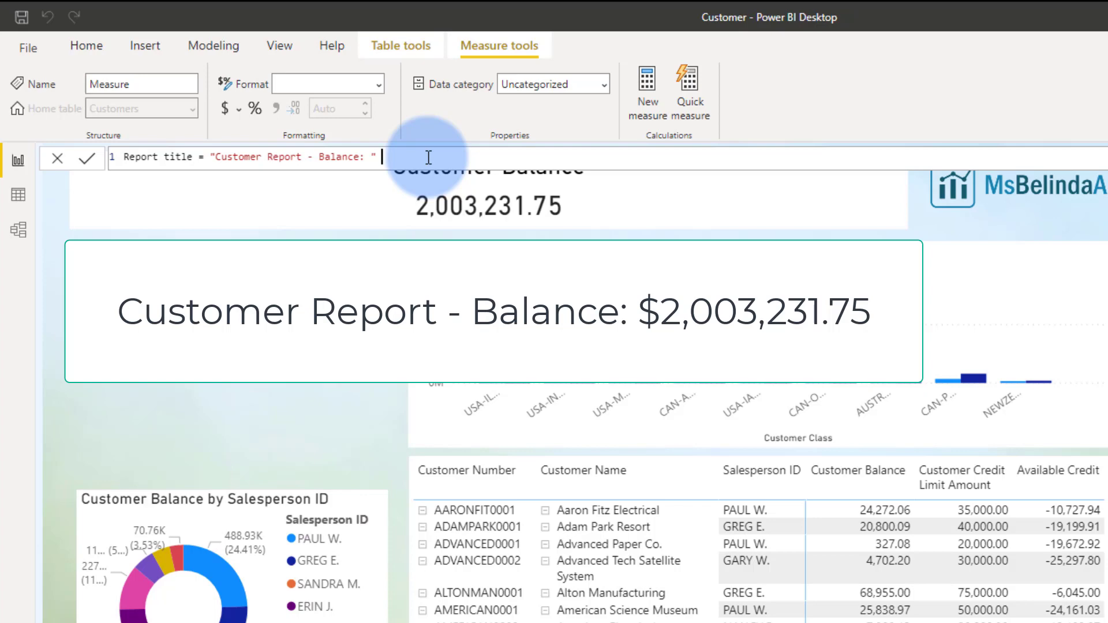
# Finish the formula with & SUM(Customers[Customer Balance]) and commit the measure.
pyautogui.write('&')
pyautogui.hotkey('alt', 'space')
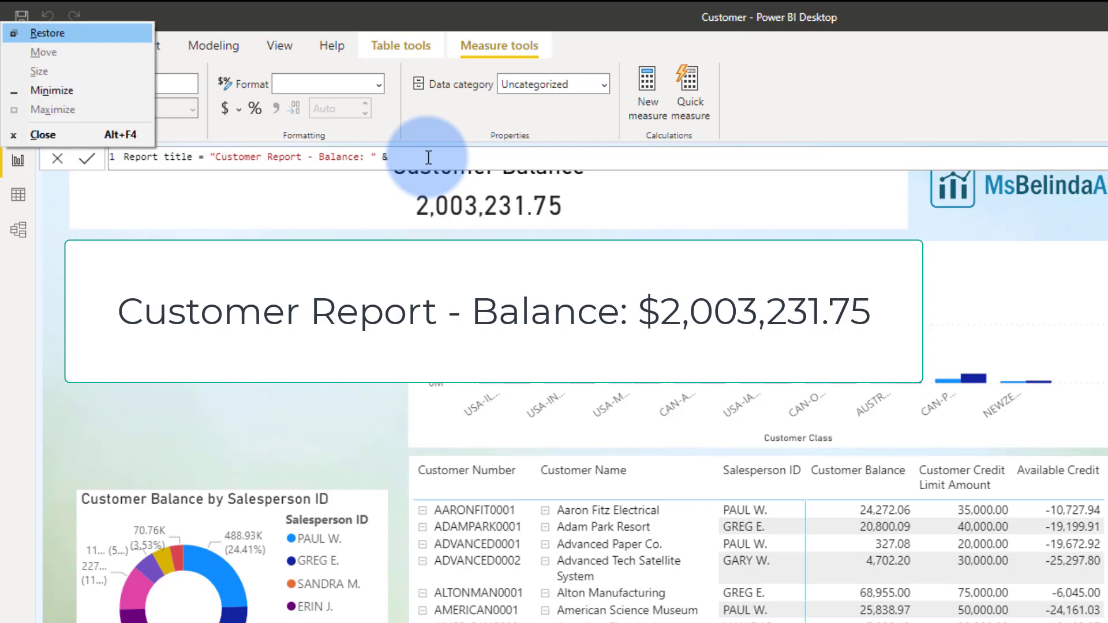
pyautogui.press('Escape')
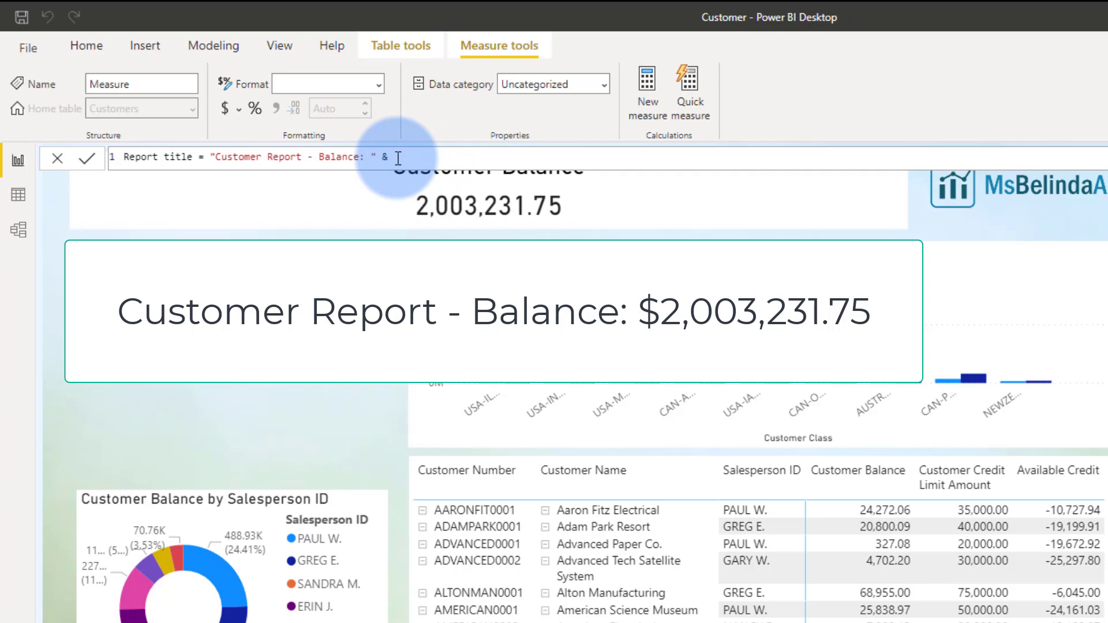
pyautogui.write('sum')
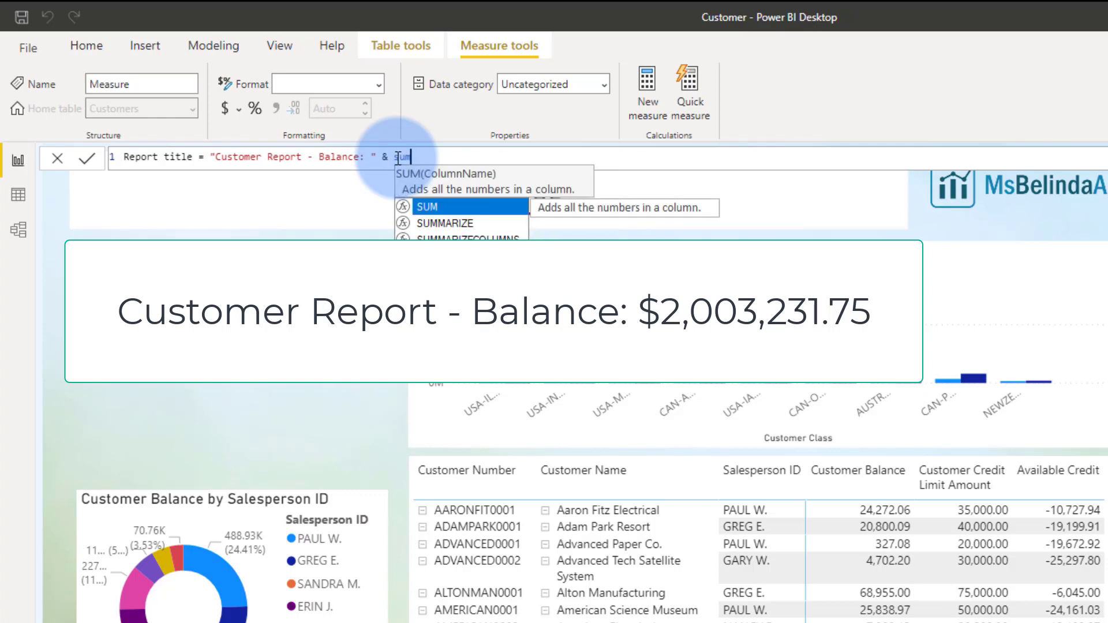
pyautogui.press('Tab')
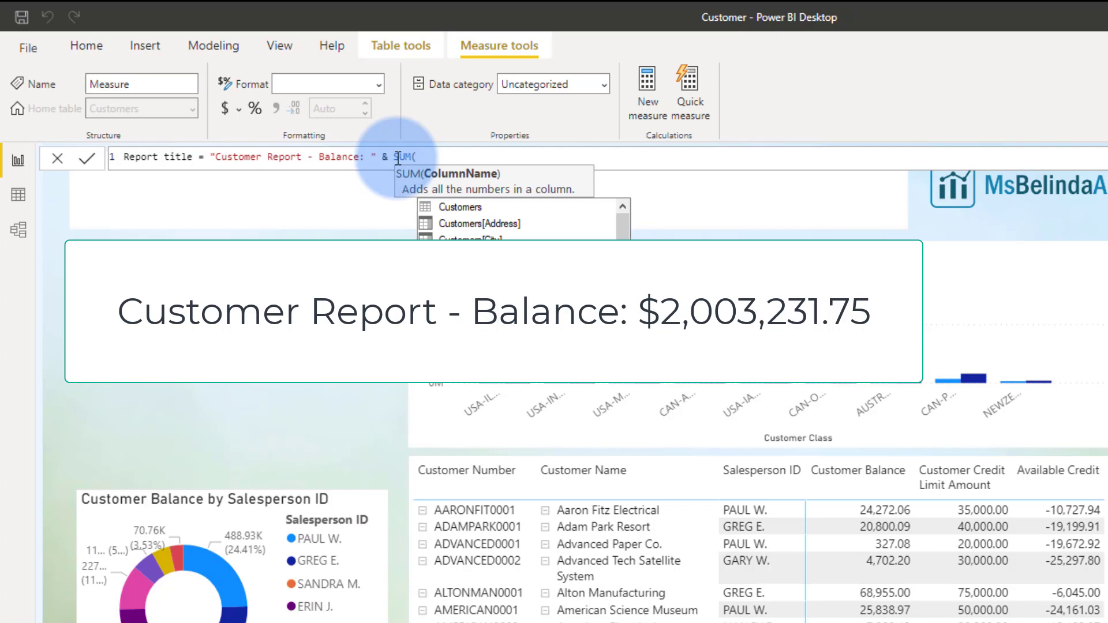
pyautogui.write('Customers[Customer Balance])')
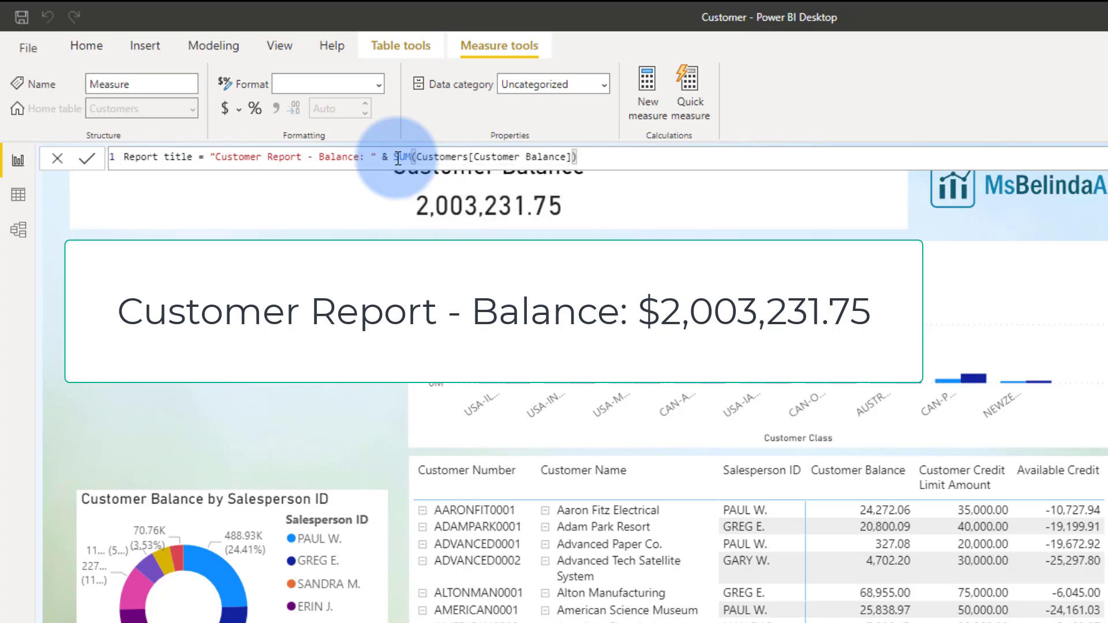
pyautogui.click(87, 159)
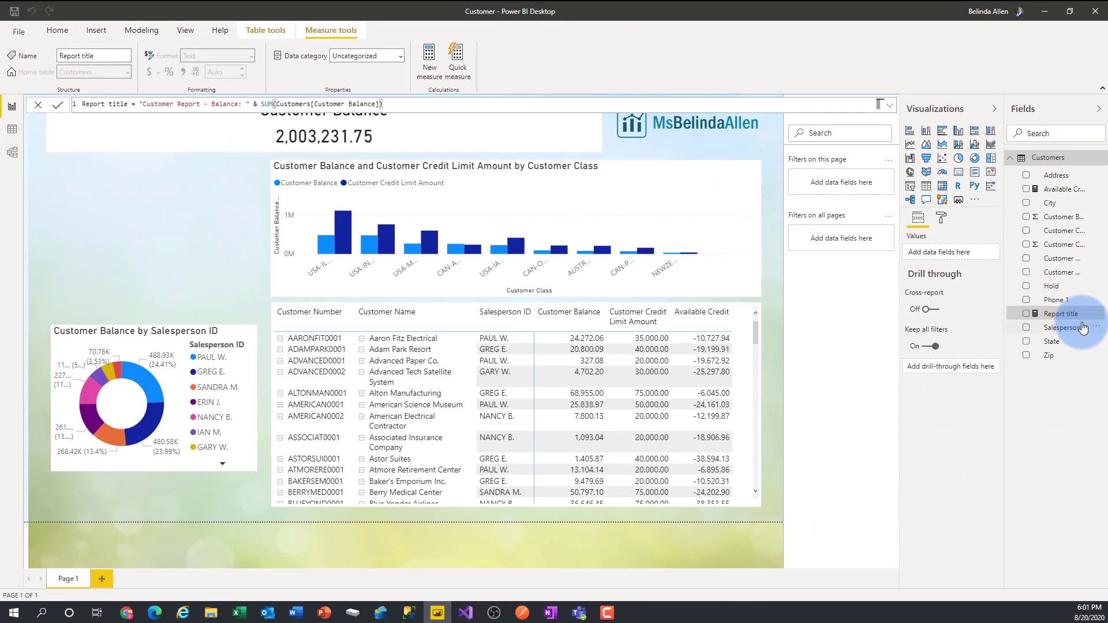
# Select the Customer Balance card and its current Customer Balance field.
pyautogui.click(269, 234)
pyautogui.click(558, 136)
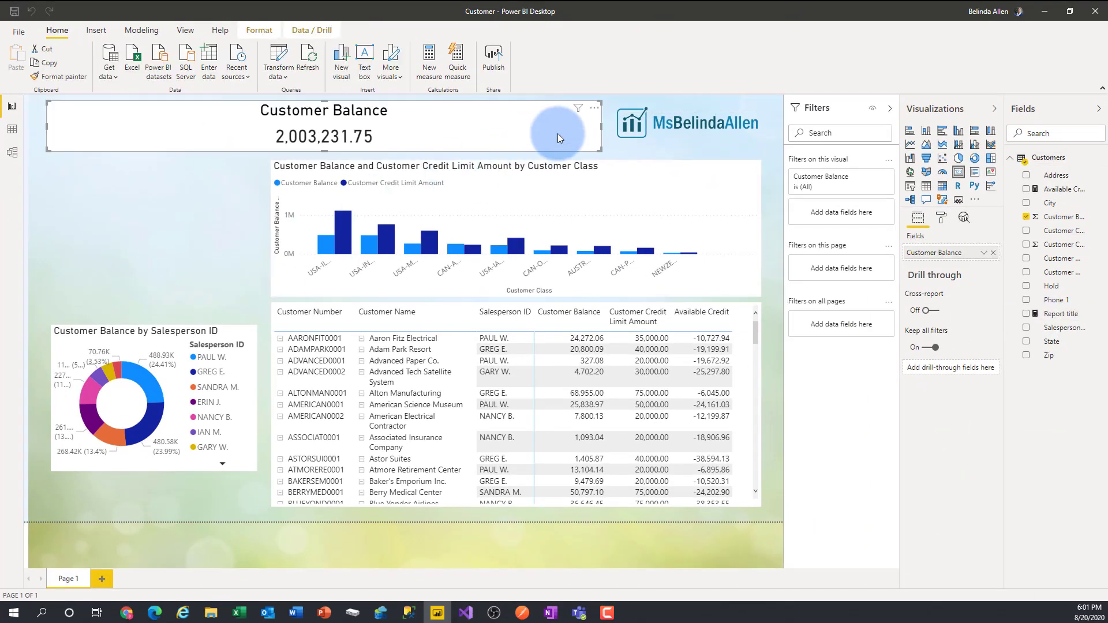
pyautogui.click(936, 259)
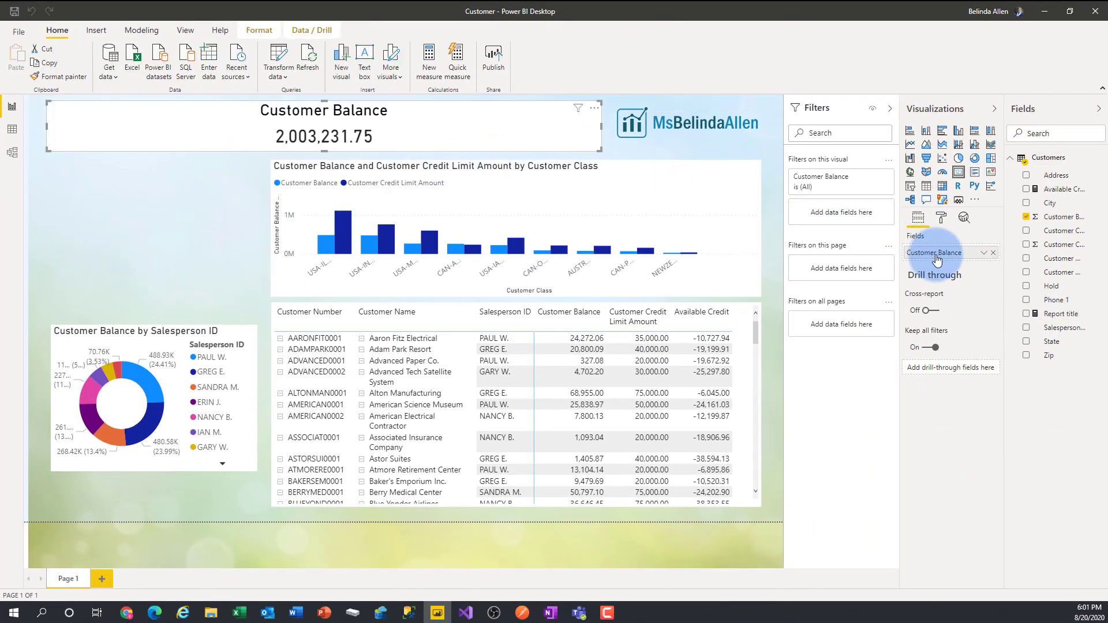
# Replace the card's Customer Balance field with the Report title measure.
pyautogui.moveTo(1036, 312); pyautogui.dragTo(943, 257)
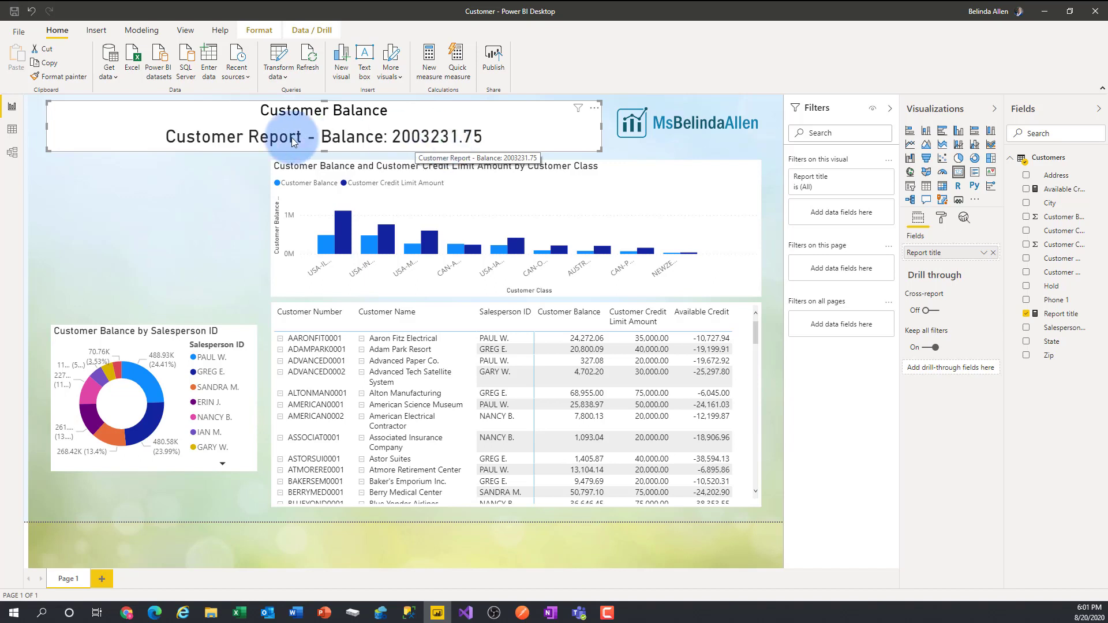
pyautogui.click(941, 218)
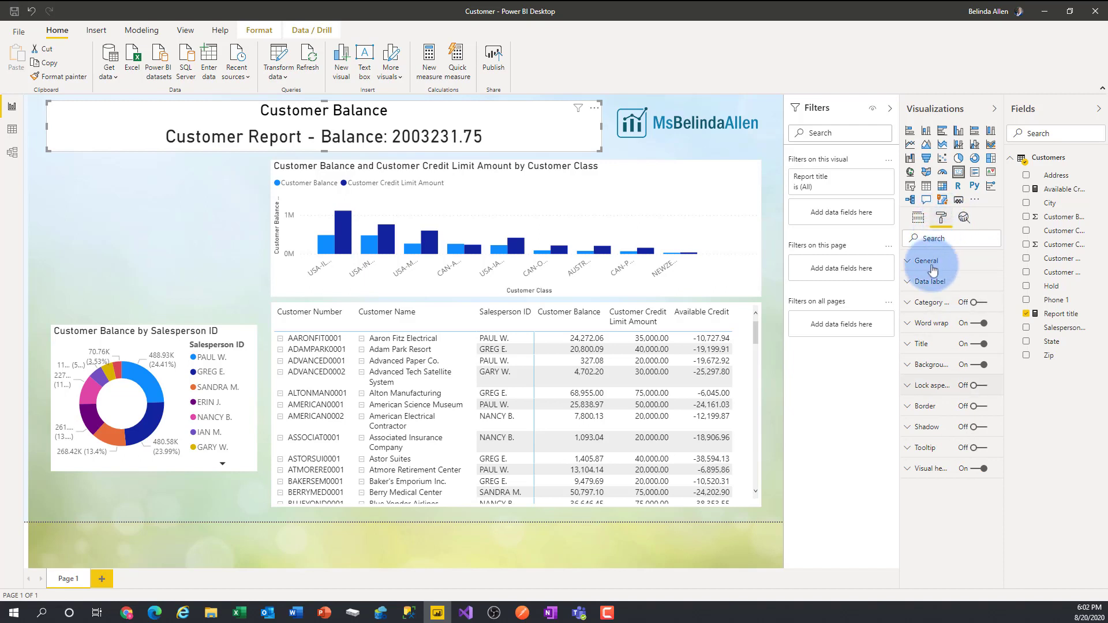
# Turn off the card's title and background, and narrow the card from its right edge.
pyautogui.click(920, 344)
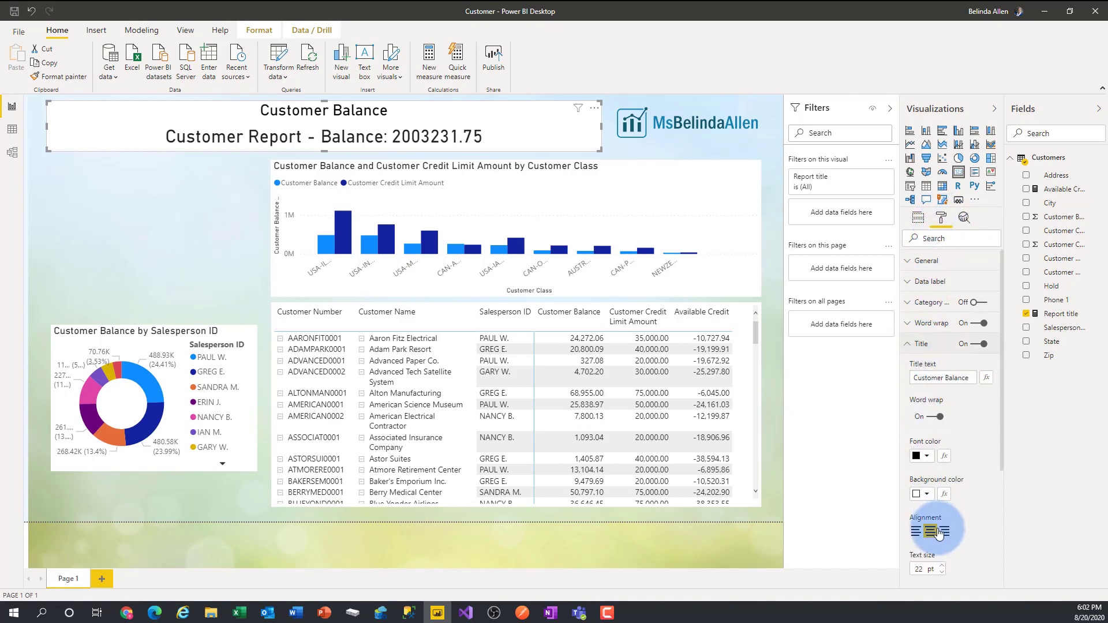
pyautogui.scroll(-2, 938, 522)
pyautogui.scroll(2, 967, 398)
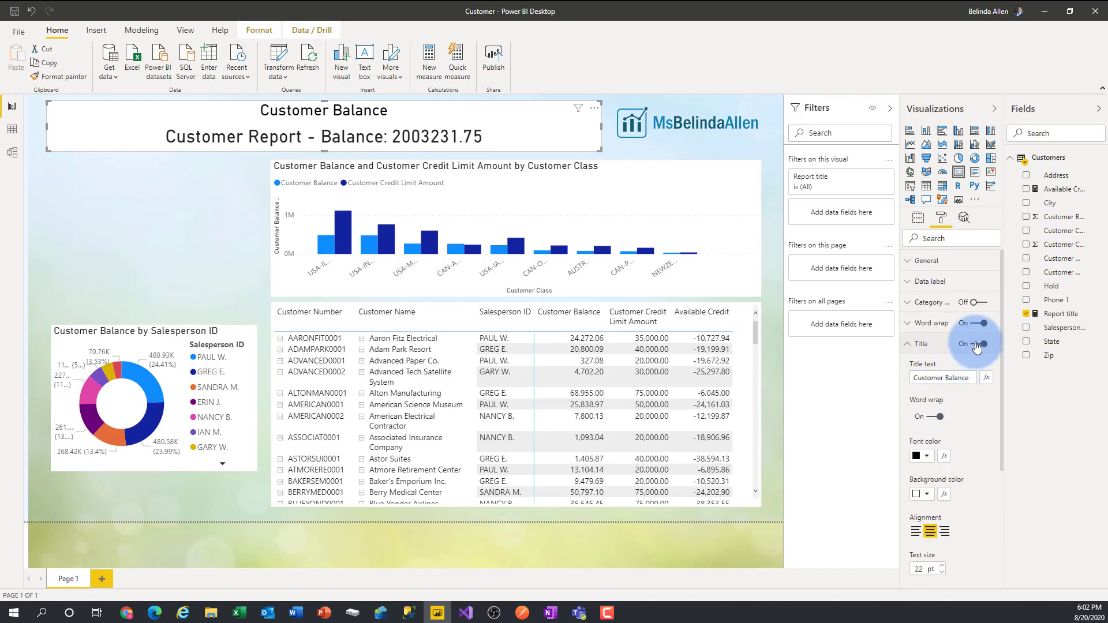
pyautogui.click(976, 344)
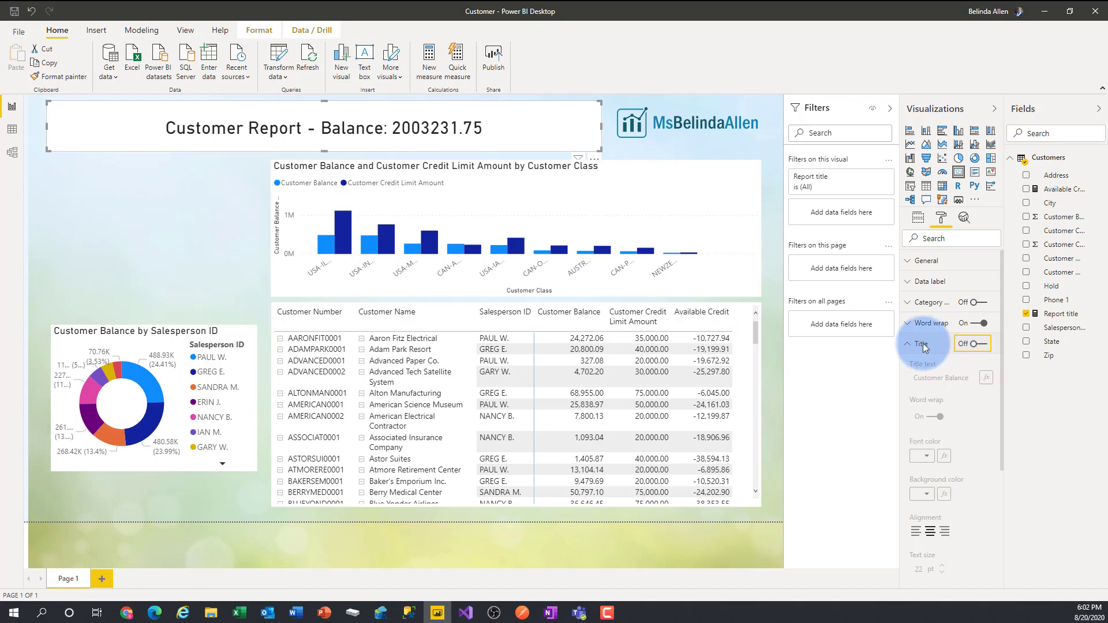
pyautogui.click(912, 346)
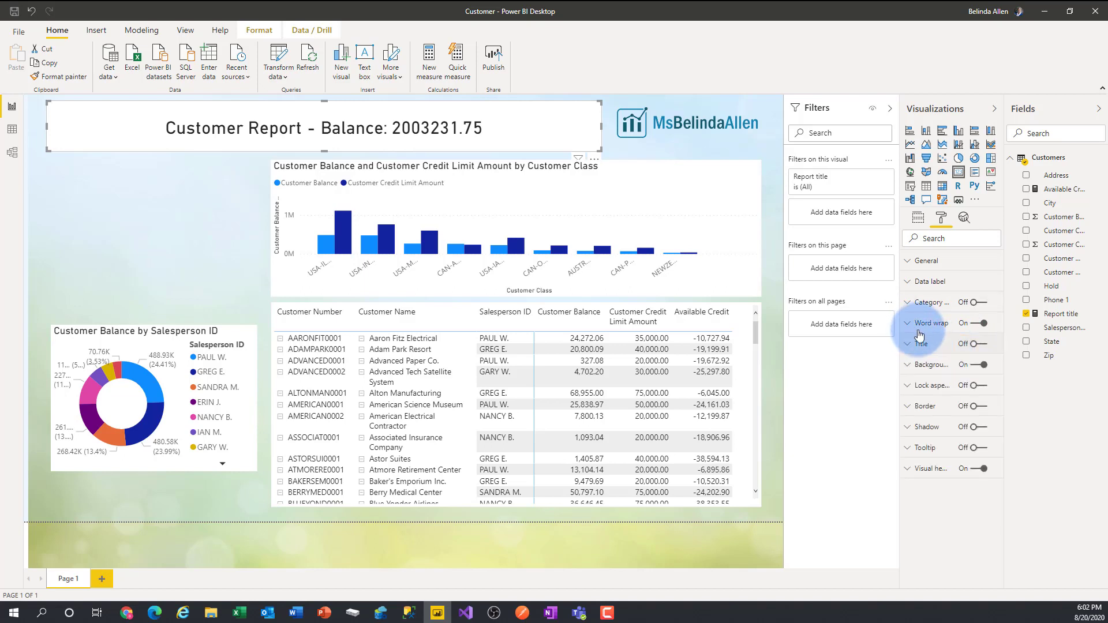
pyautogui.click(974, 365)
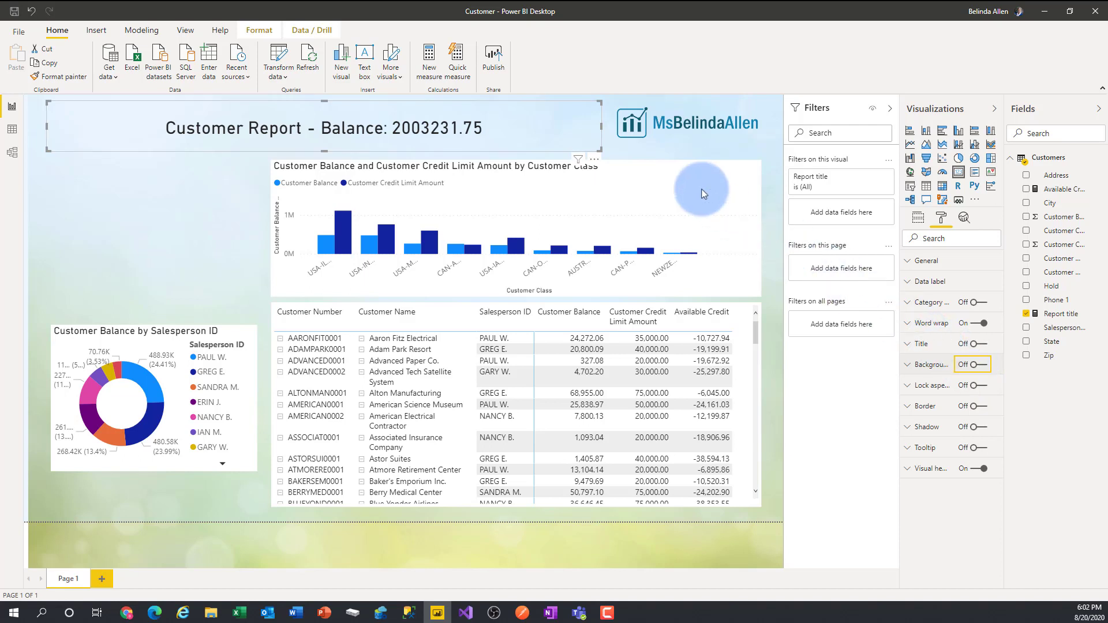
pyautogui.moveTo(600, 124); pyautogui.dragTo(406, 124)
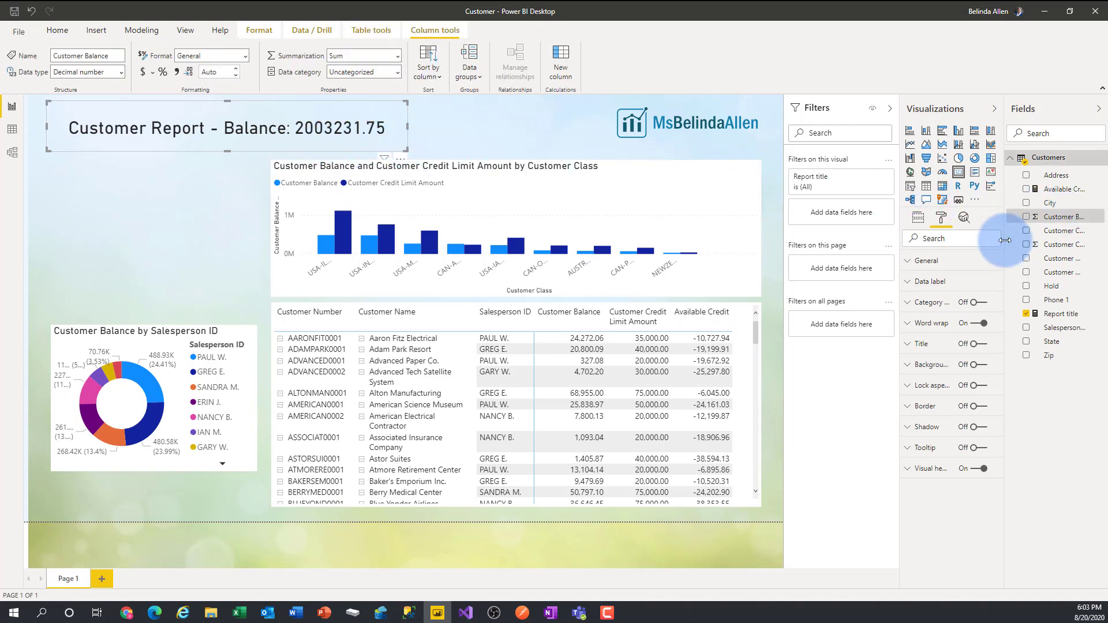
# Format the Customer Balance column as Currency with 2 decimal places.
pyautogui.moveTo(1003, 240); pyautogui.dragTo(968, 237)
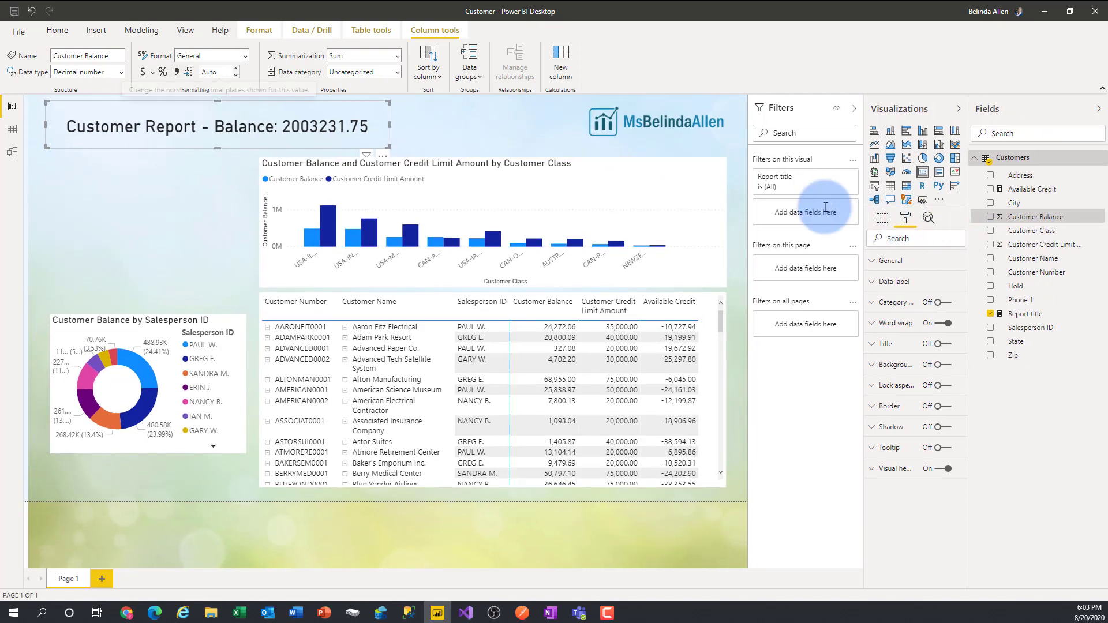
pyautogui.click(144, 72)
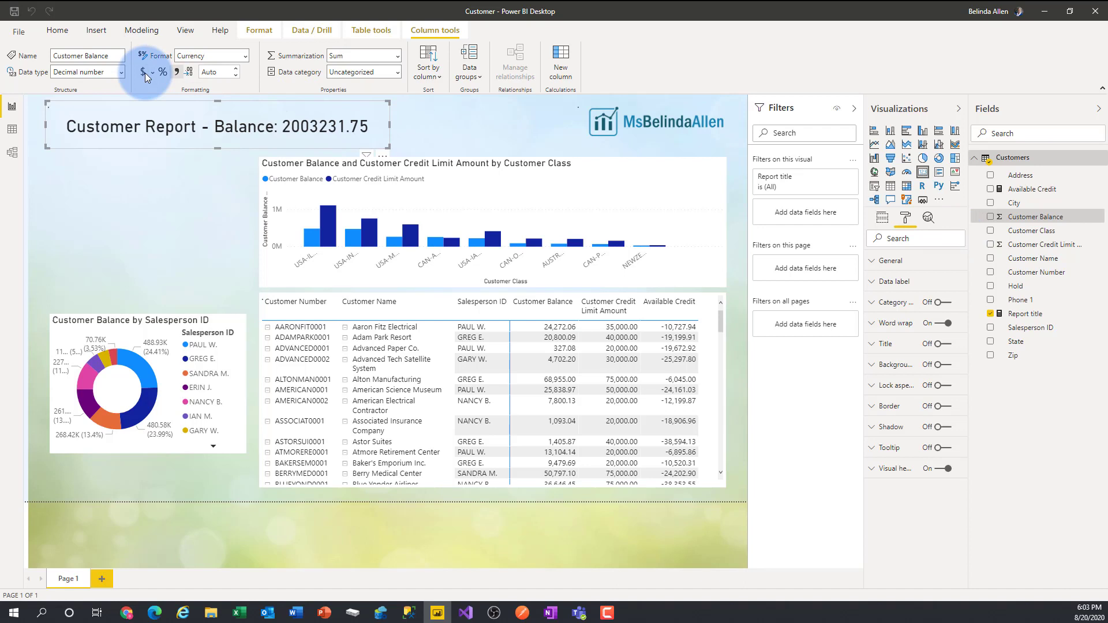
pyautogui.click(237, 75)
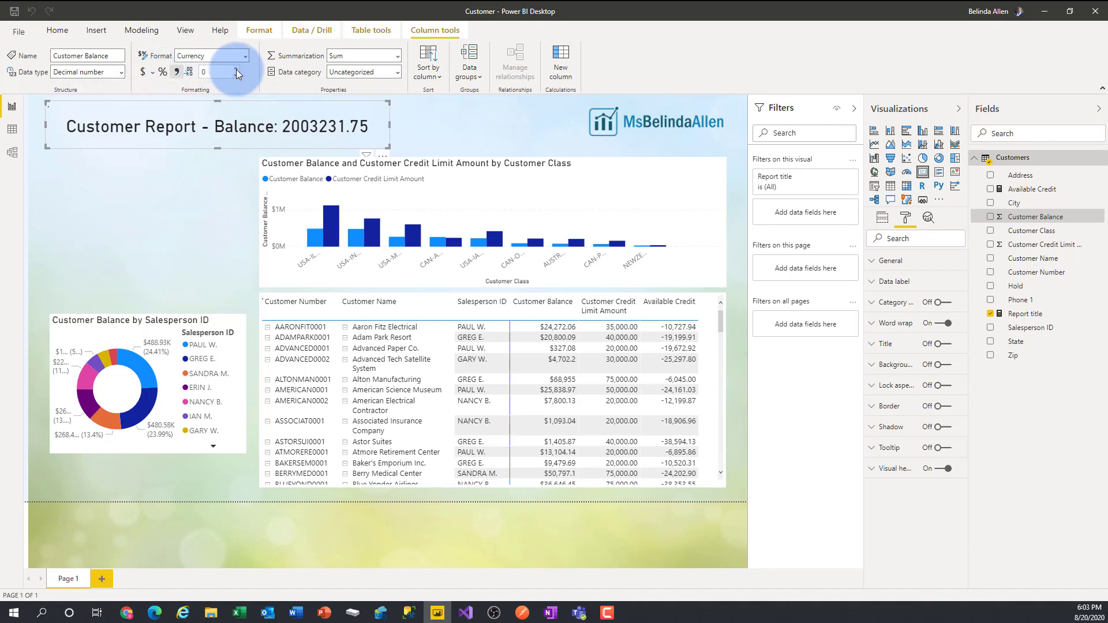
pyautogui.click(237, 72)
pyautogui.click(236, 72)
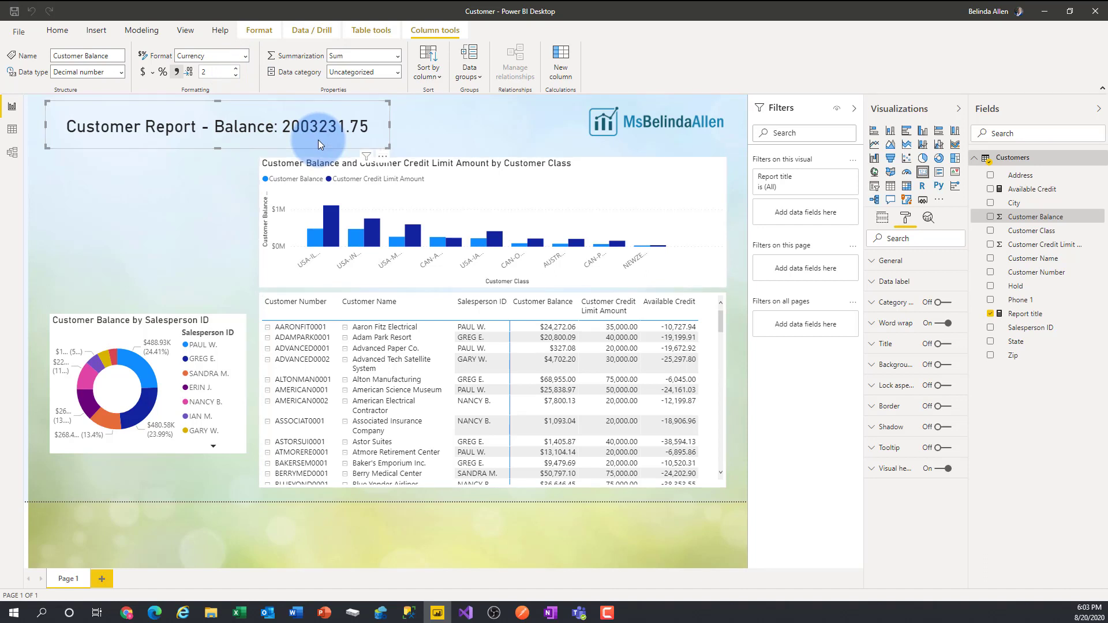
pyautogui.click(1025, 314)
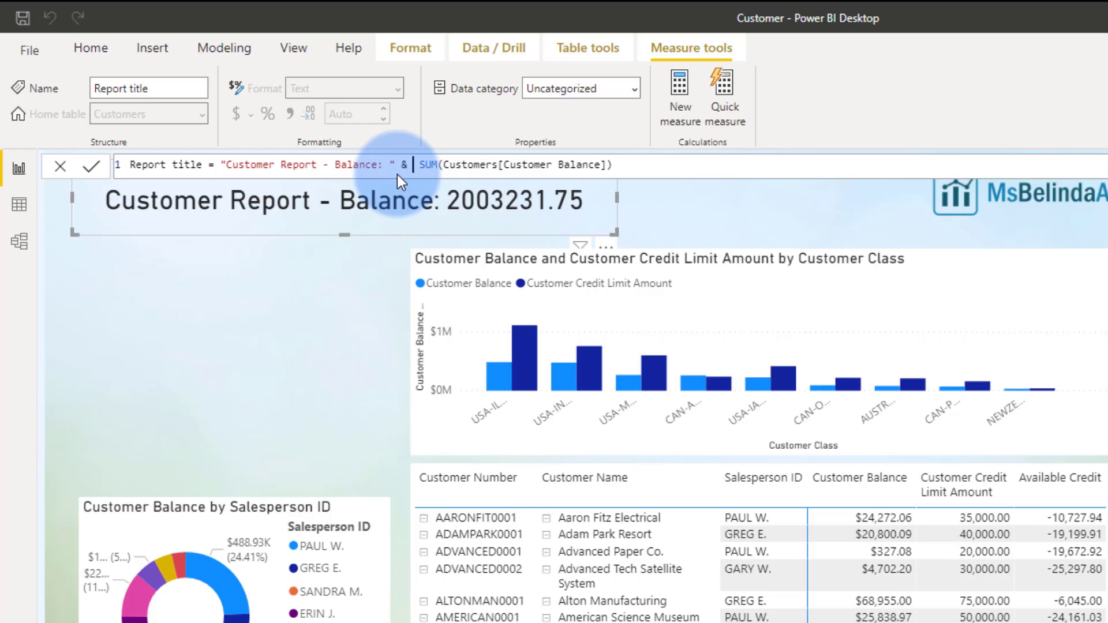
# Wrap the SUM in FORMAT(..., "$#,###.00") so the title shows $2,003,231.75.
pyautogui.write('FORMAT(')
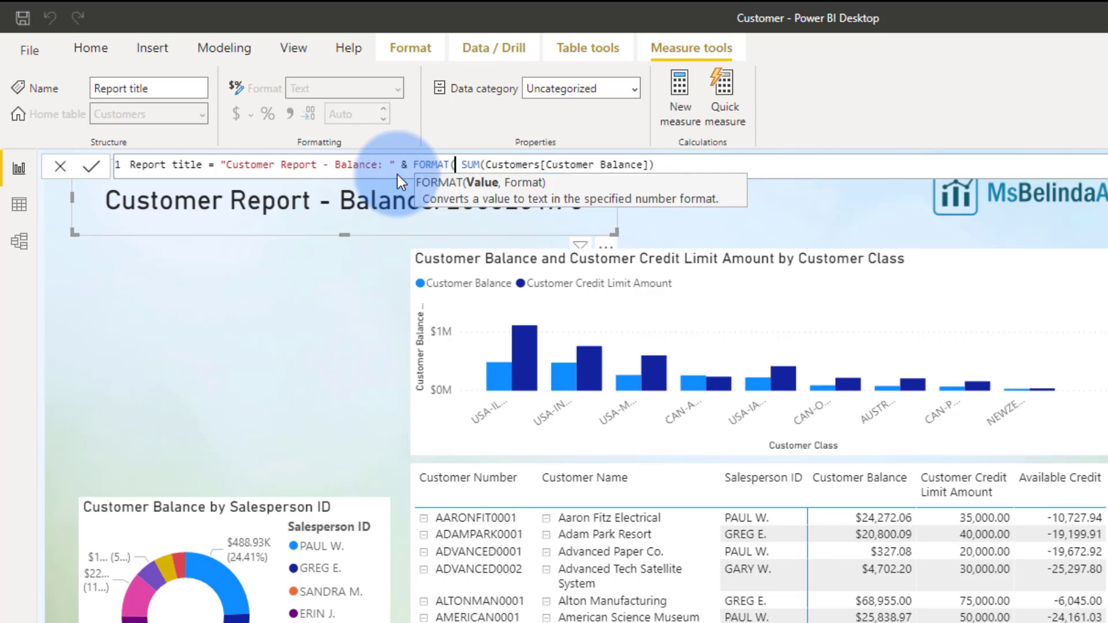
pyautogui.press('Delete')
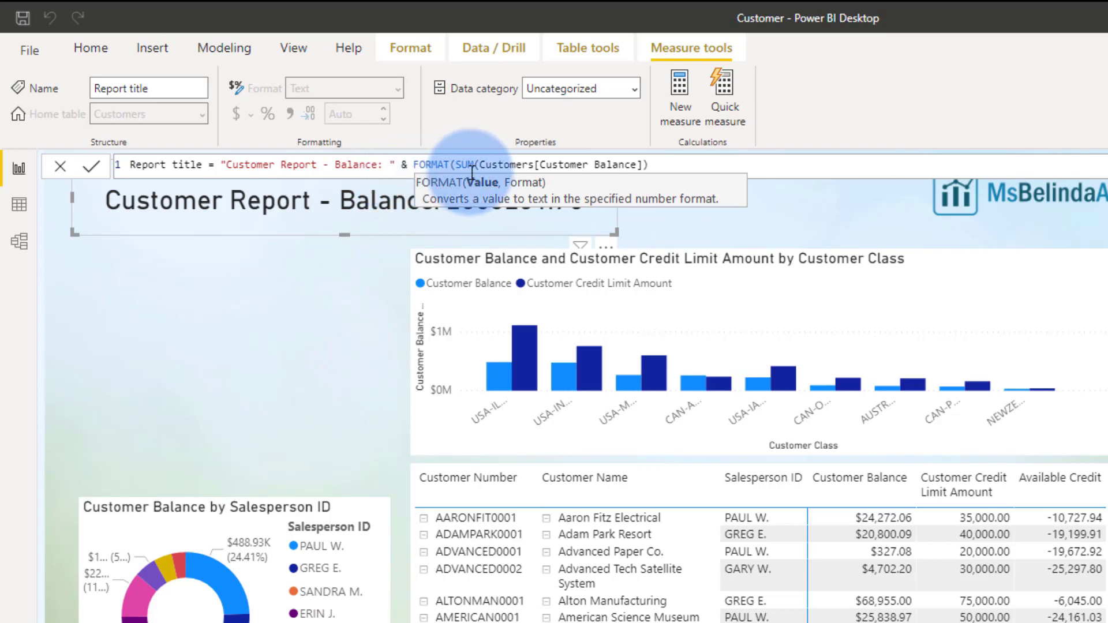
pyautogui.click(671, 164)
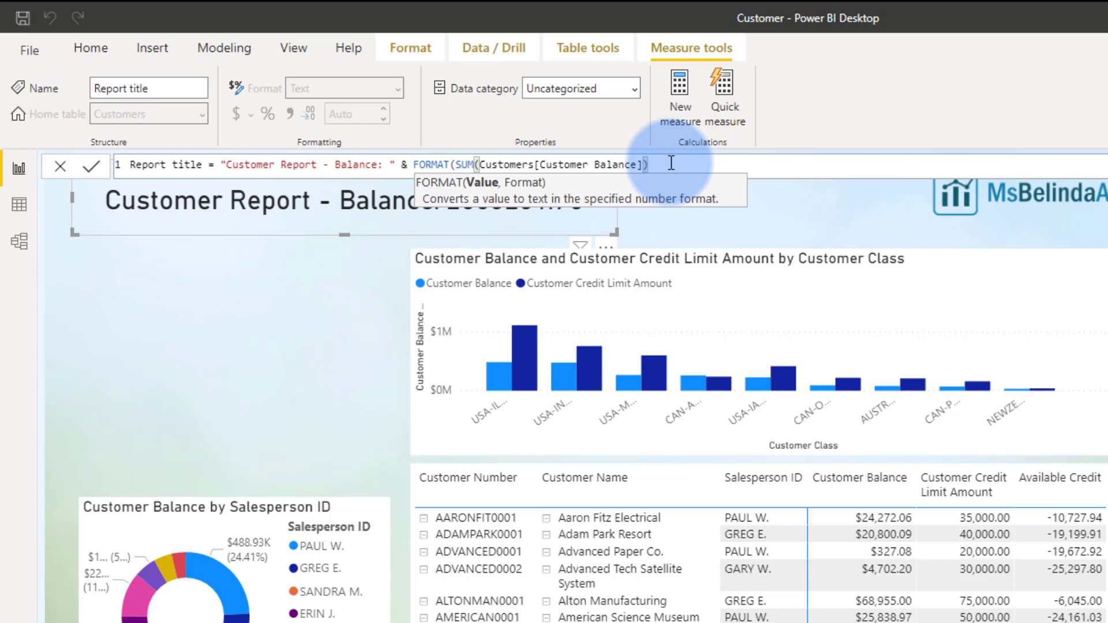
pyautogui.write(', ')
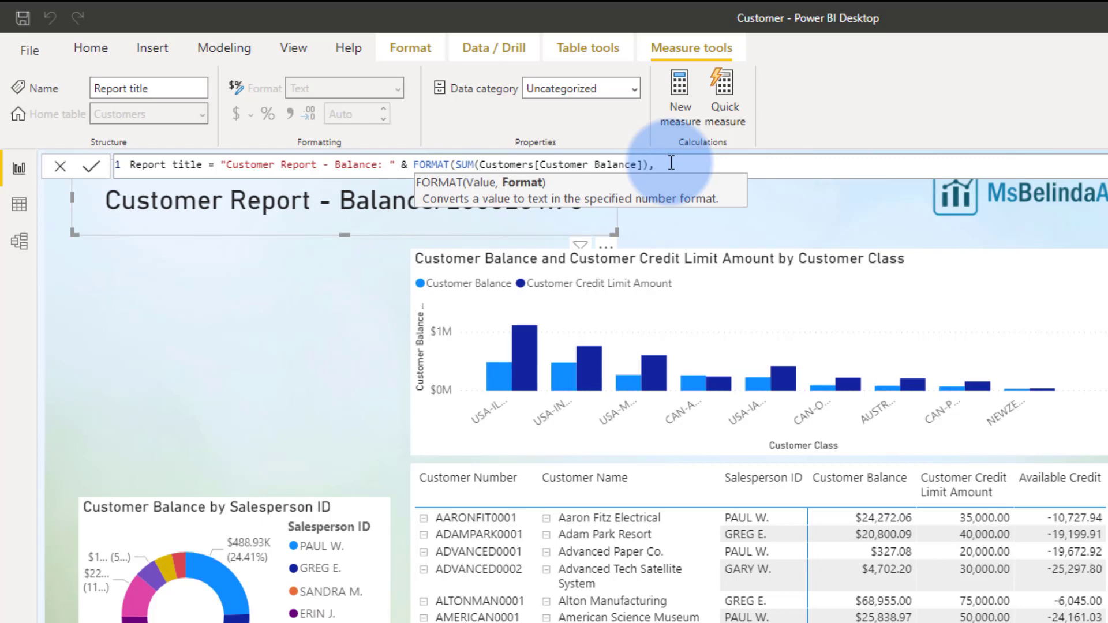
pyautogui.write('"$#,')
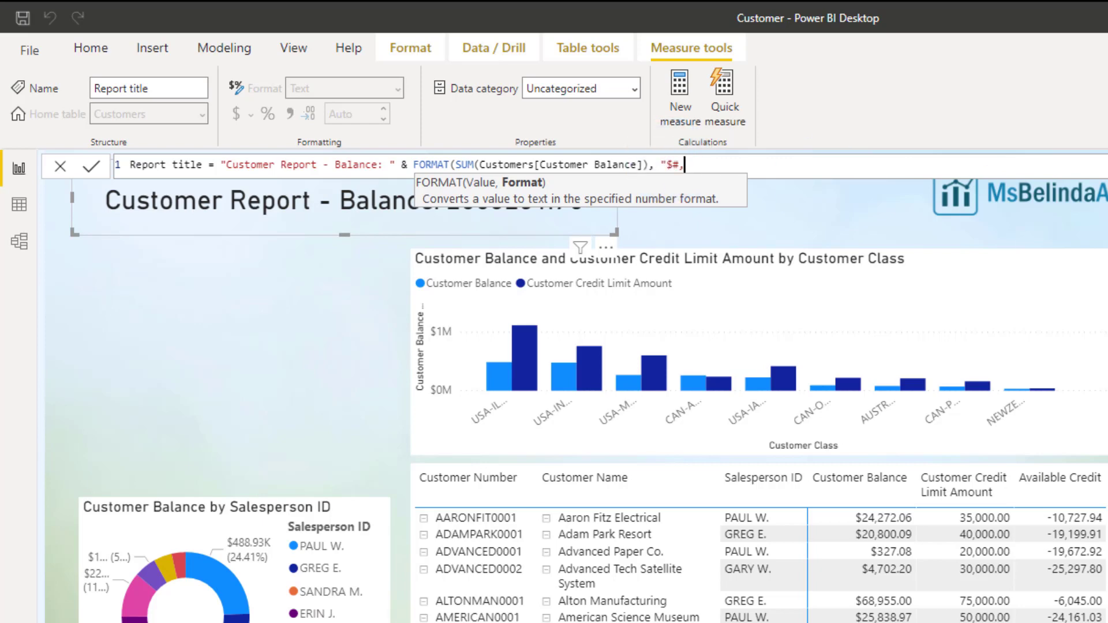
pyautogui.write('###.00")')
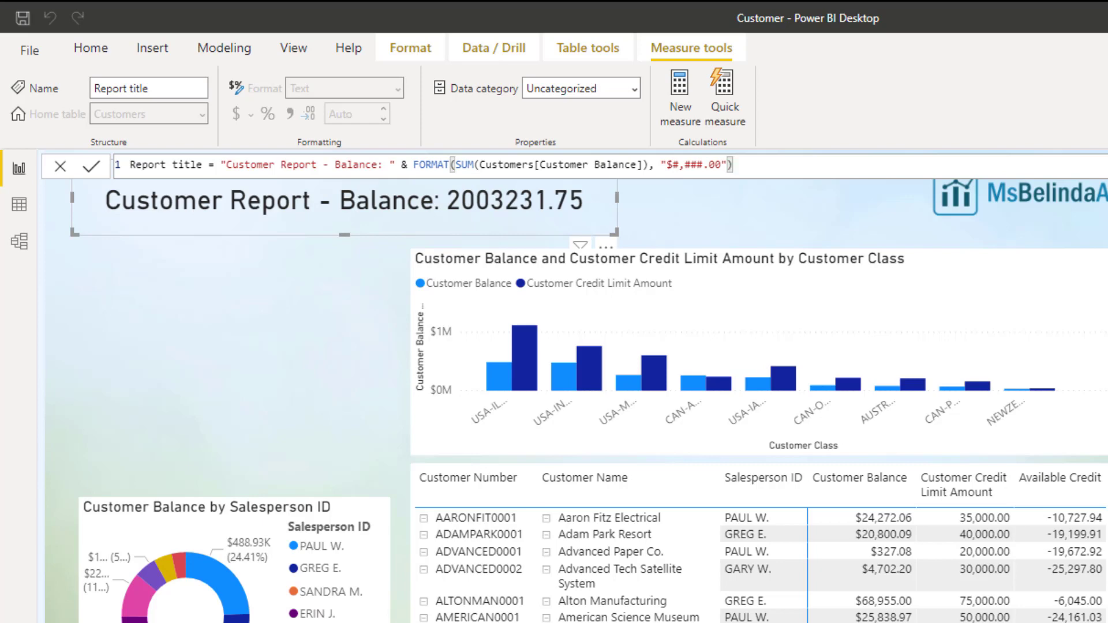
pyautogui.click(90, 166)
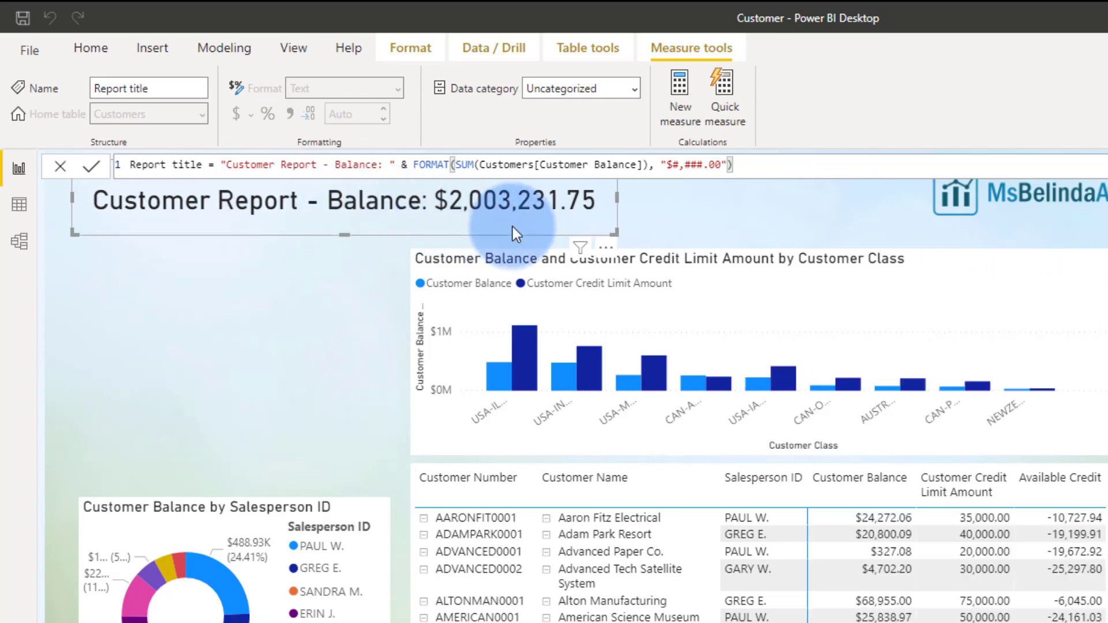
pyautogui.press('Escape')
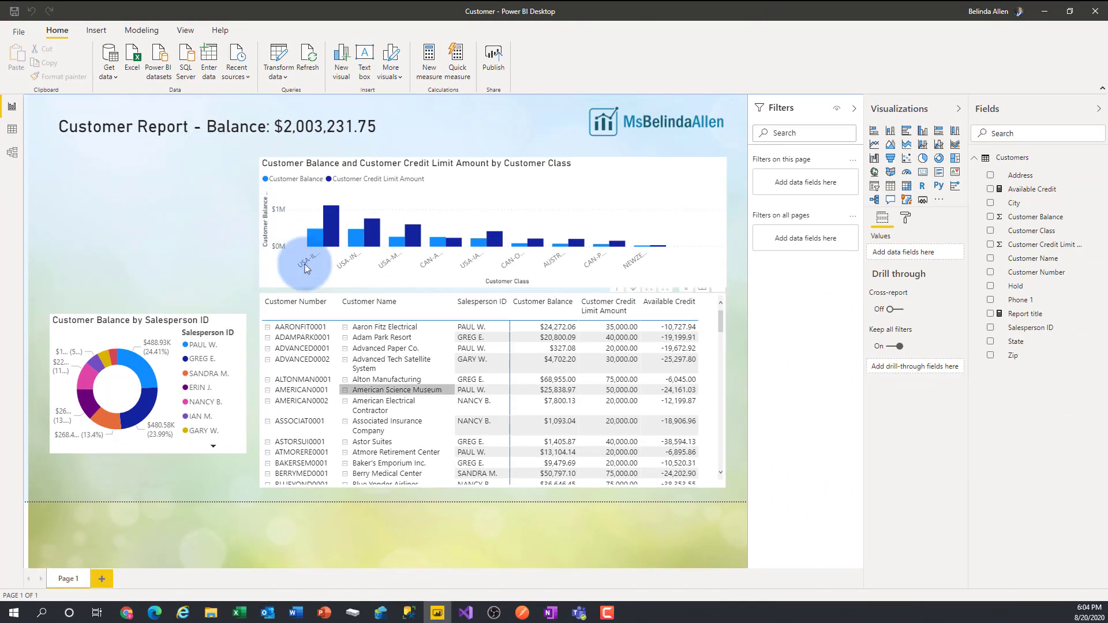
pyautogui.click(405, 380)
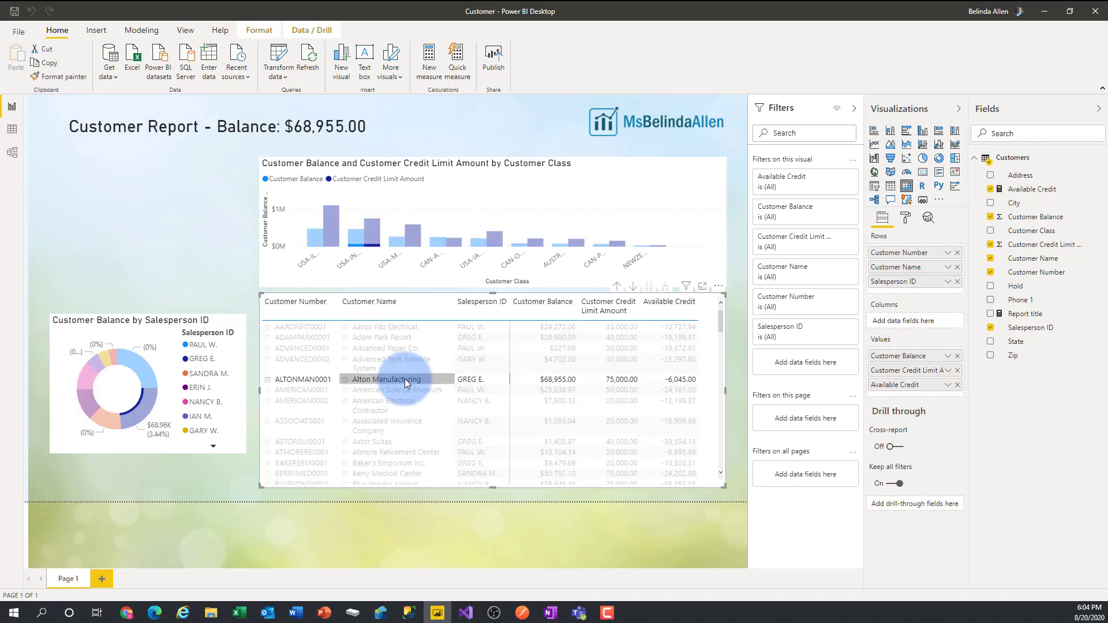
pyautogui.click(367, 381)
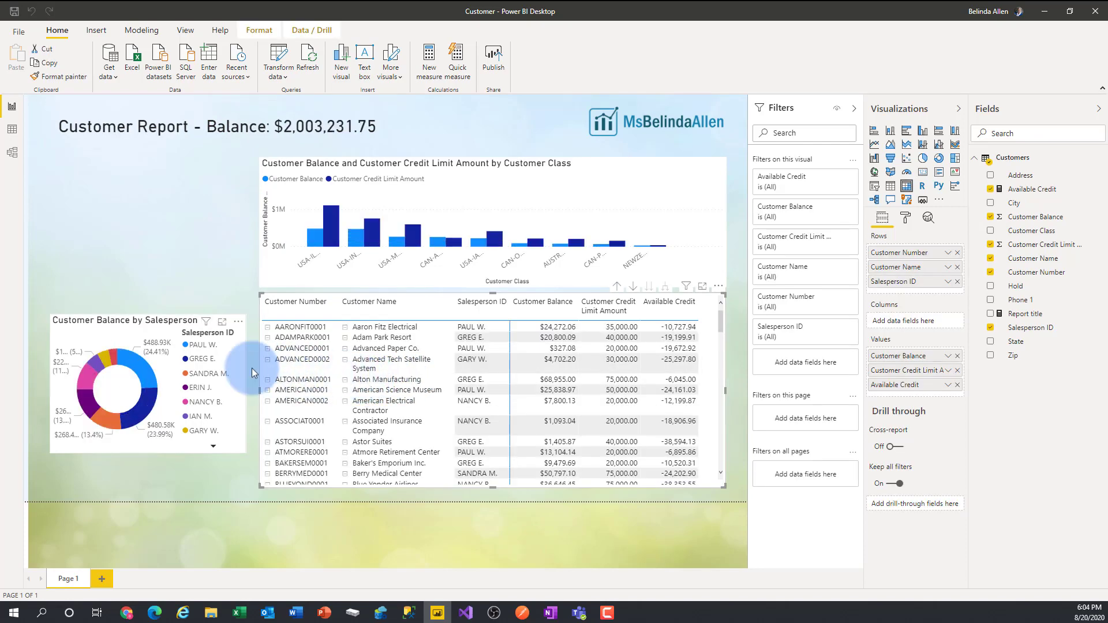
pyautogui.click(136, 358)
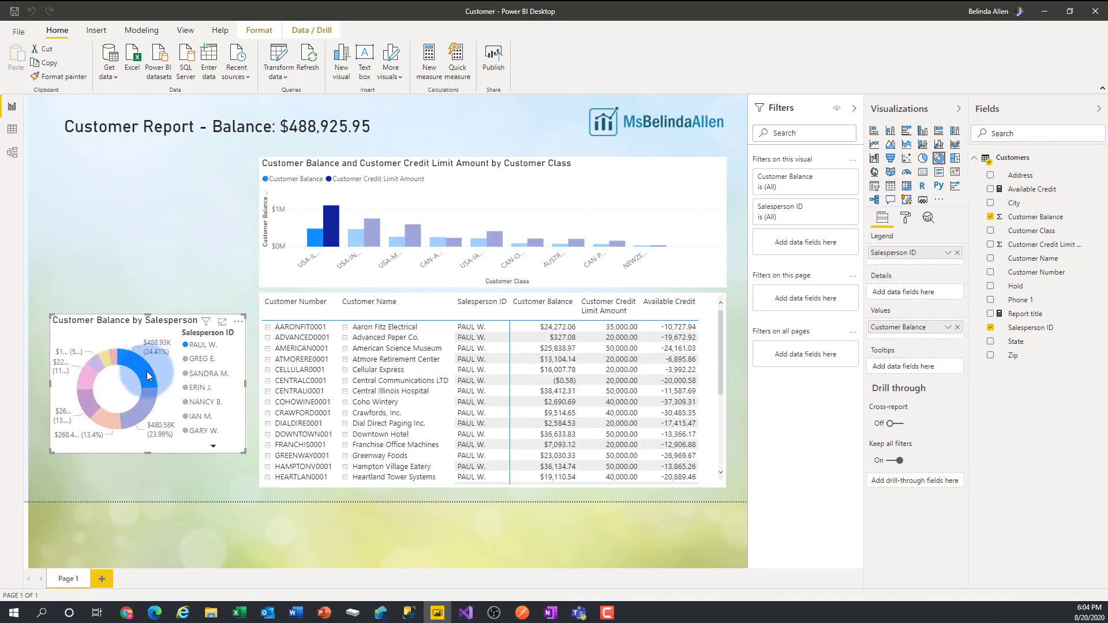
pyautogui.click(146, 372)
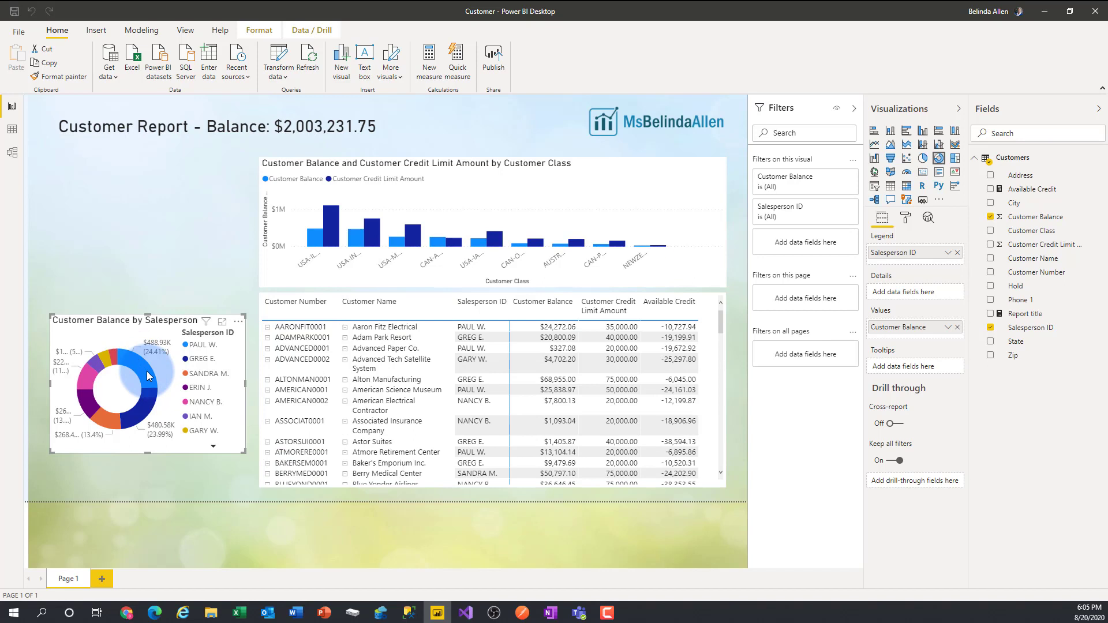